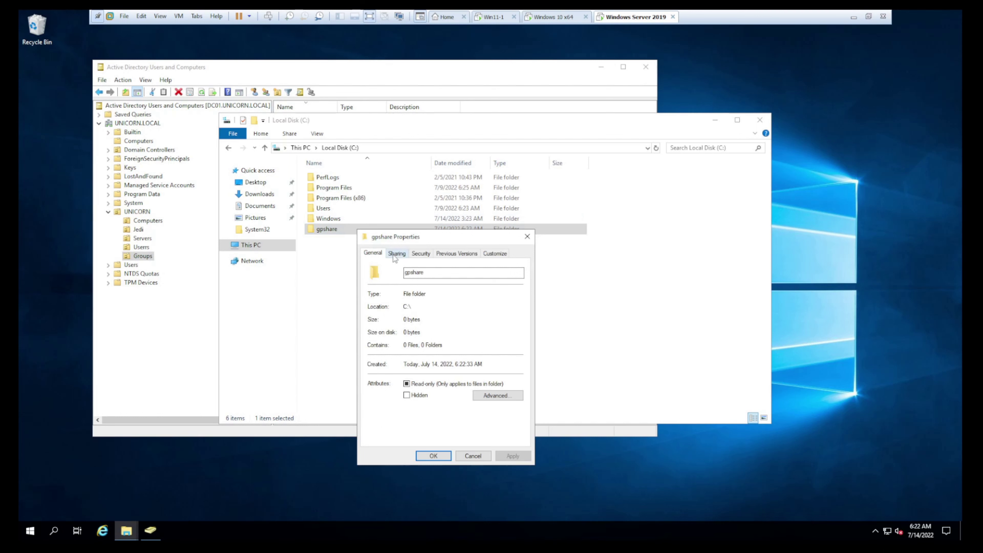
# Step: Share the gpshare folder through Advanced Sharing under the share name gpshare, accepting Read permission for Everyone
pyautogui.click(396, 254)
pyautogui.click(413, 373)
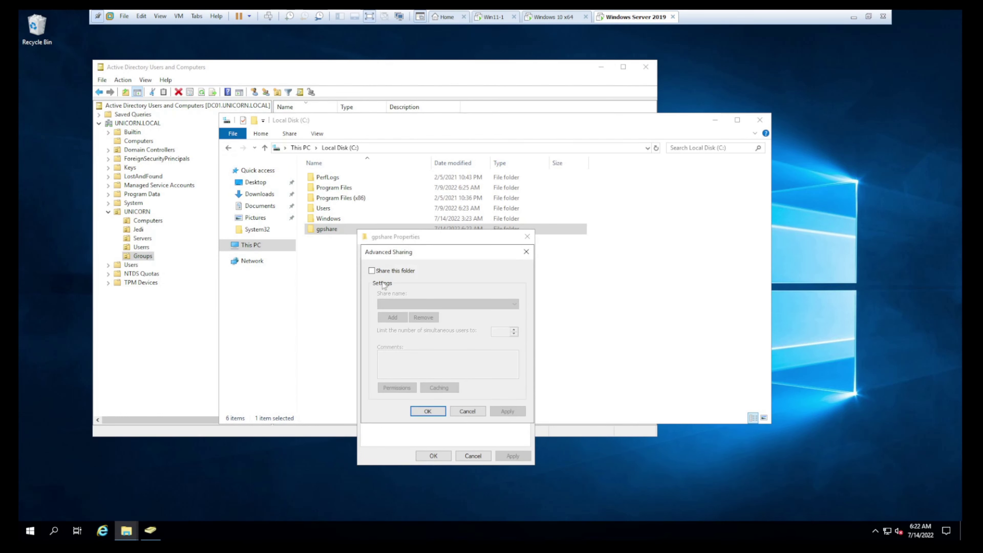
pyautogui.click(384, 271)
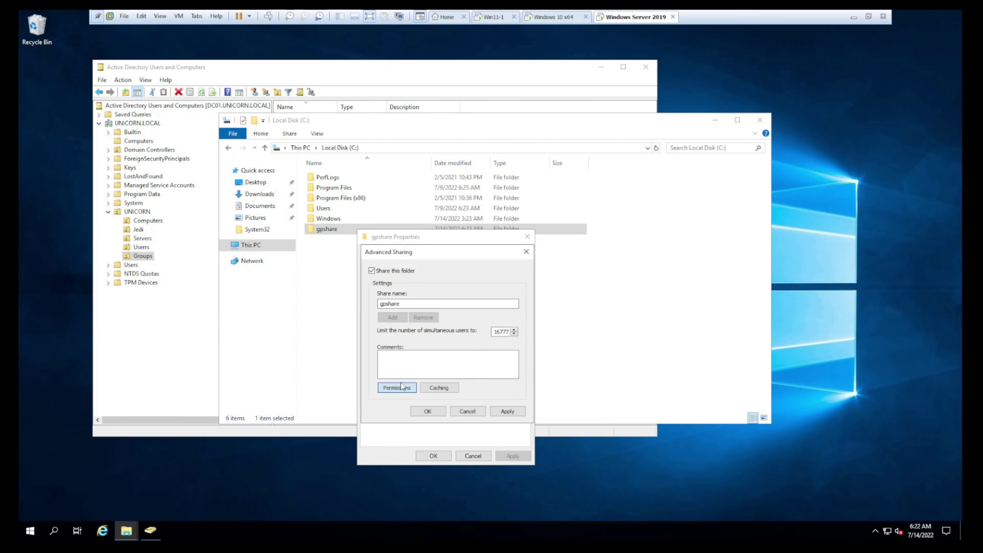
pyautogui.click(399, 387)
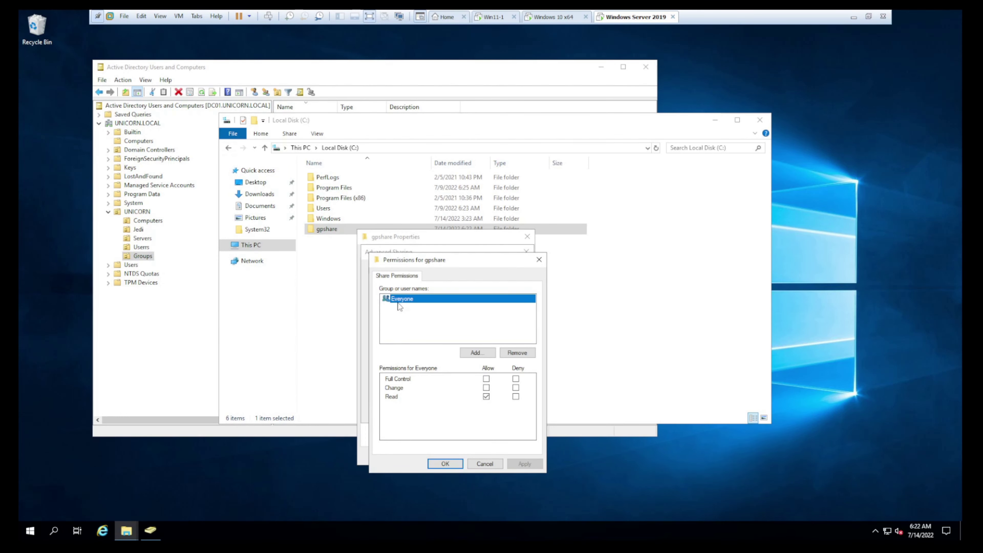
pyautogui.click(445, 464)
pyautogui.click(503, 411)
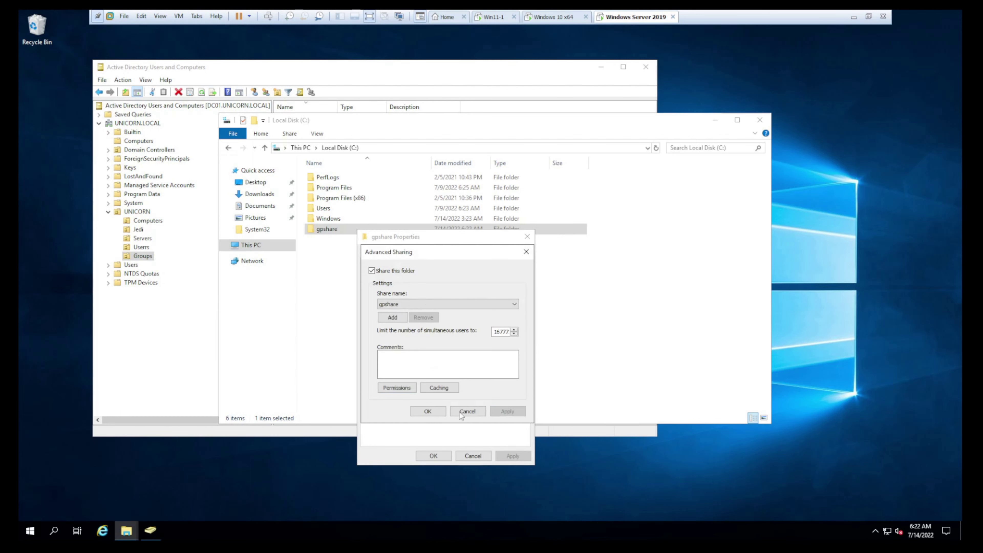
pyautogui.click(428, 411)
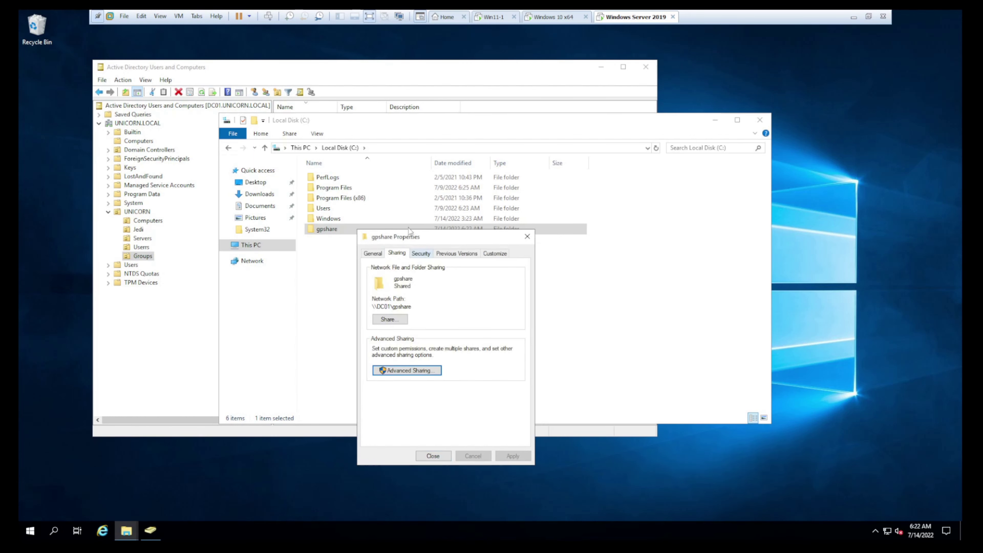
# Step: Add the Domain Users group to the gpshare folder's security permissions with the default read access and close its properties
pyautogui.click(422, 254)
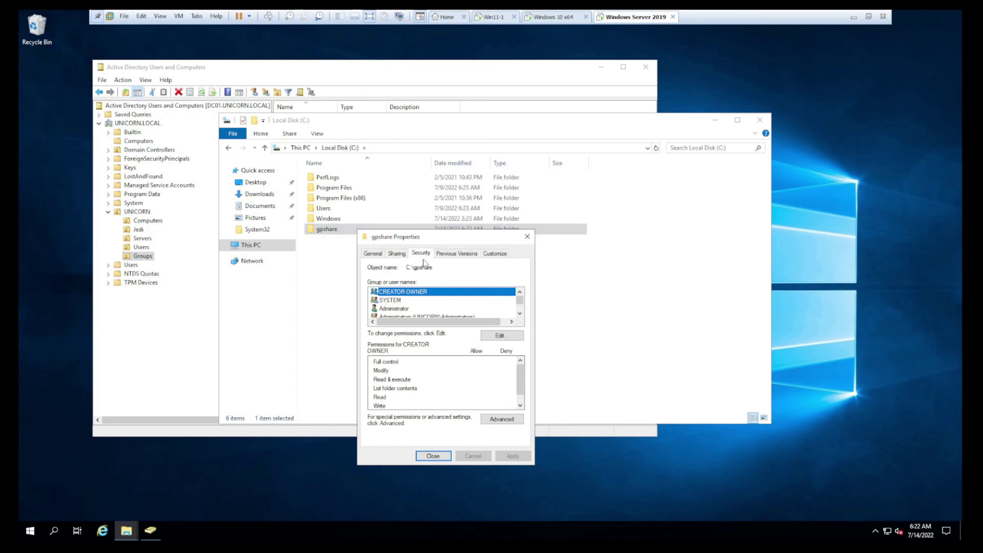
pyautogui.click(501, 336)
pyautogui.click(483, 387)
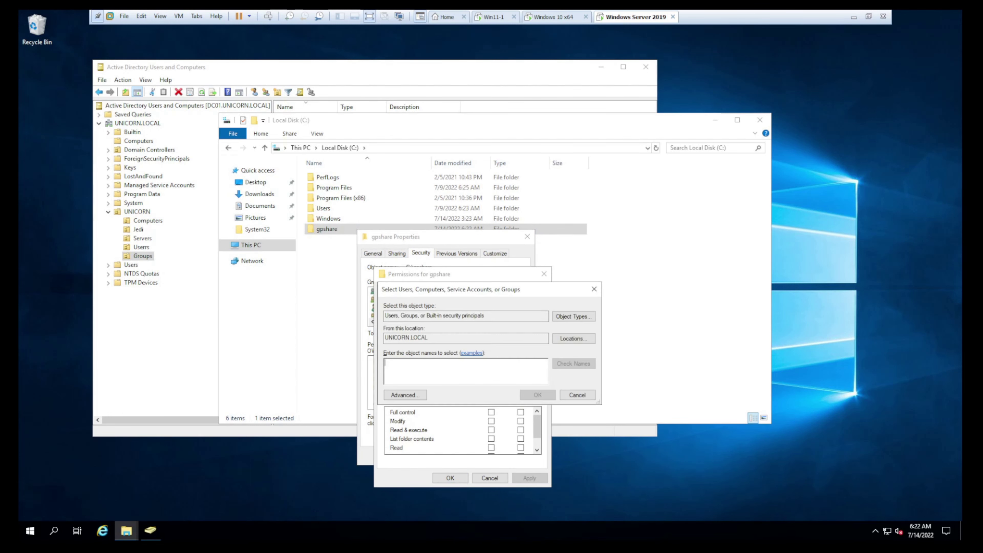
pyautogui.write('somain')
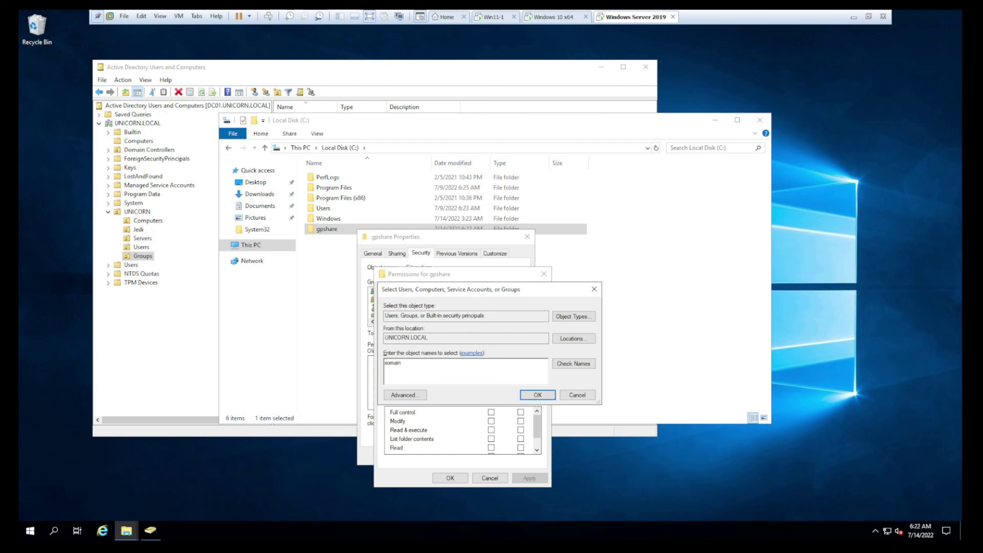
pyautogui.write('domain users')
pyautogui.press('Return')
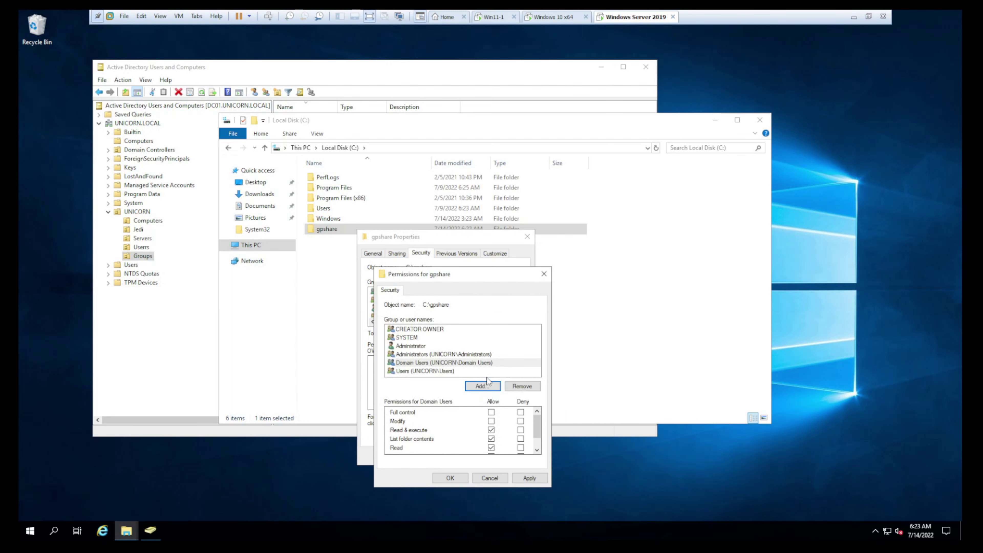
pyautogui.click(434, 363)
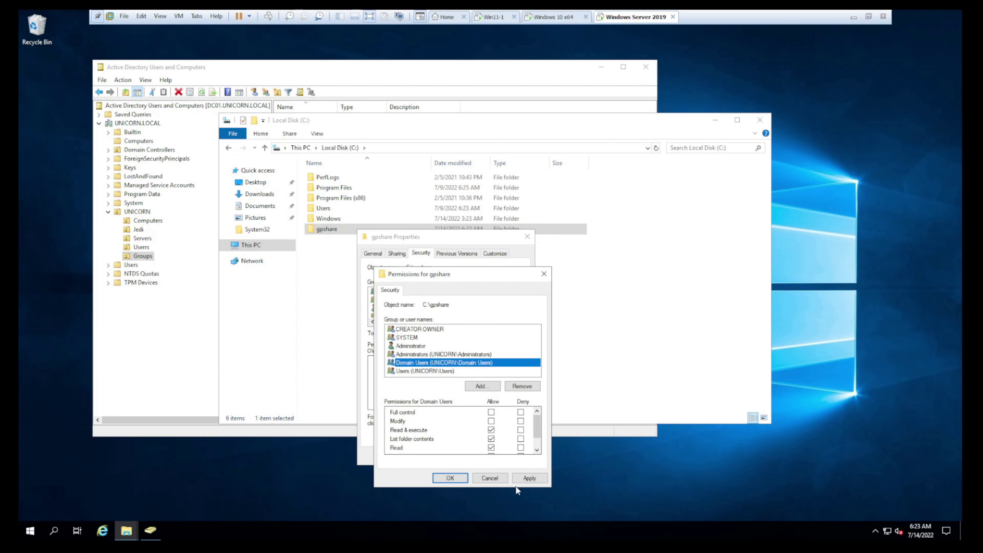
pyautogui.click(527, 479)
pyautogui.click(450, 478)
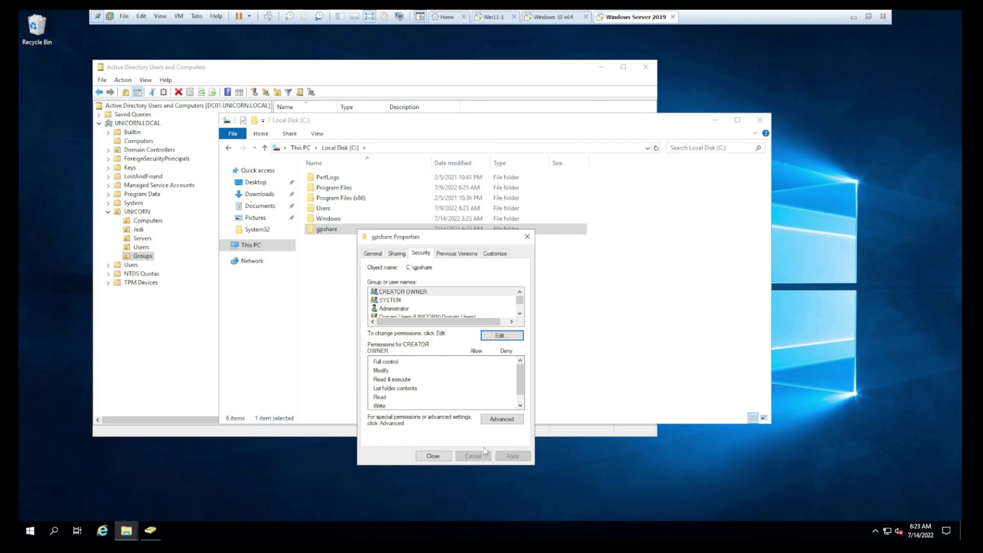
pyautogui.click(435, 459)
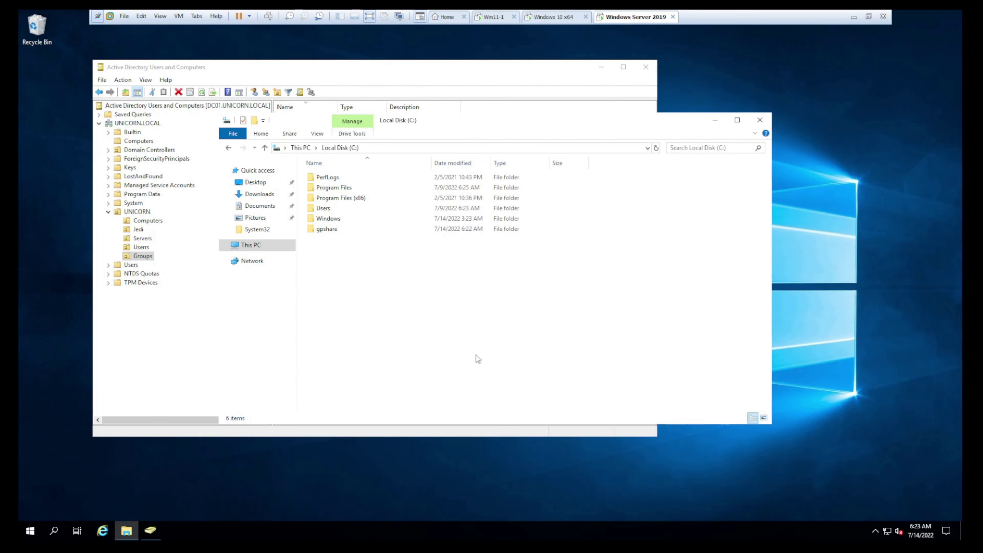
# Step: Switch to the Windows 10 x64 machine and open the network share \\dc01\gpshare in File Explorer
pyautogui.click(552, 19)
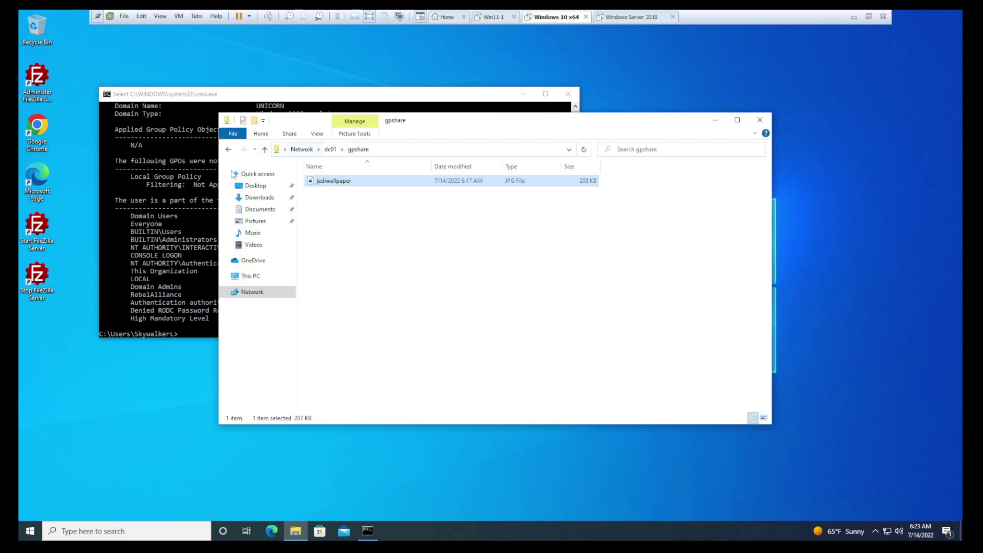
pyautogui.click(252, 276)
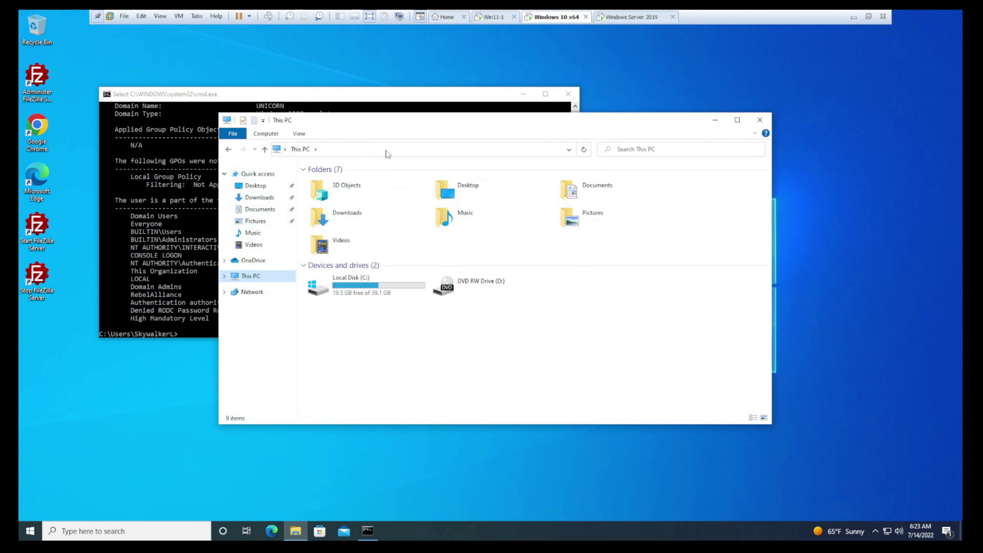
pyautogui.click(387, 151)
pyautogui.write('\\\\dc01\\')
pyautogui.press('Down')
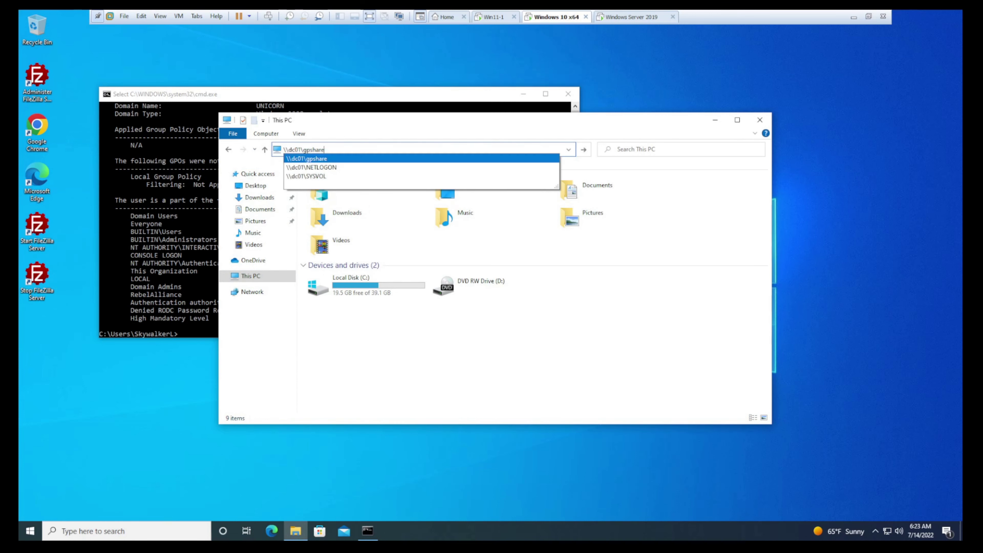
pyautogui.press('Return')
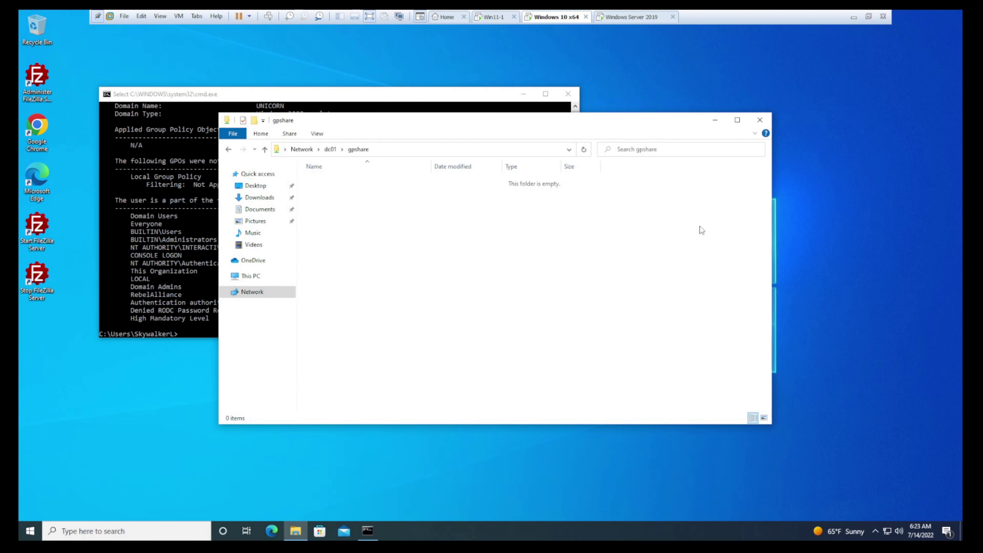
# Step: On the Windows Server 2019 machine, copy the jediwallpaper image from Downloads into C:\gpshare
pyautogui.click(620, 17)
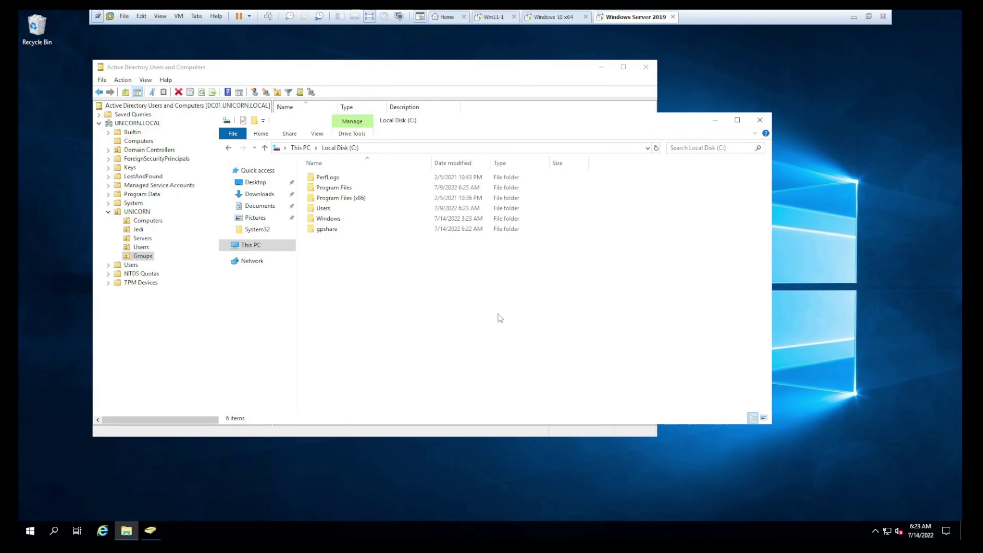
pyautogui.doubleClick(335, 229)
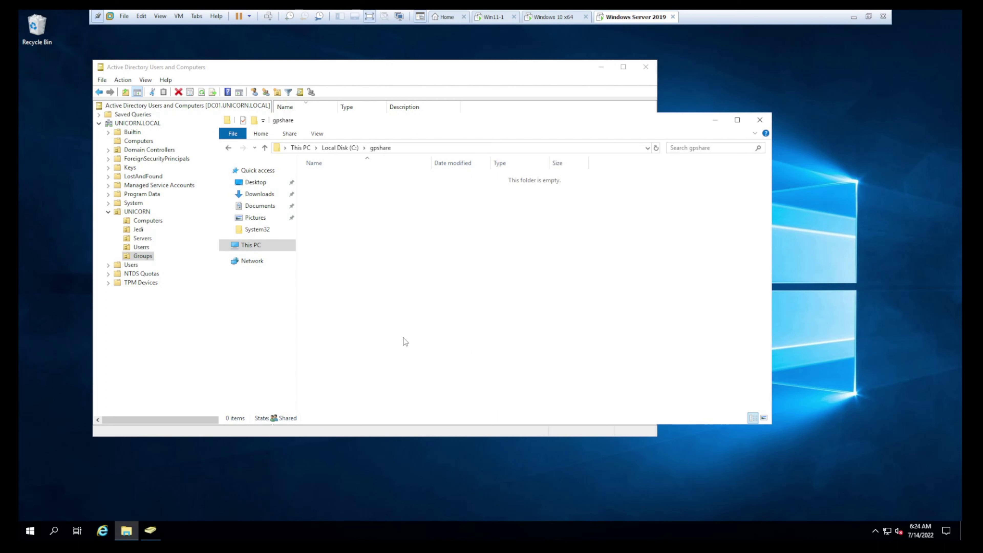
pyautogui.click(262, 196)
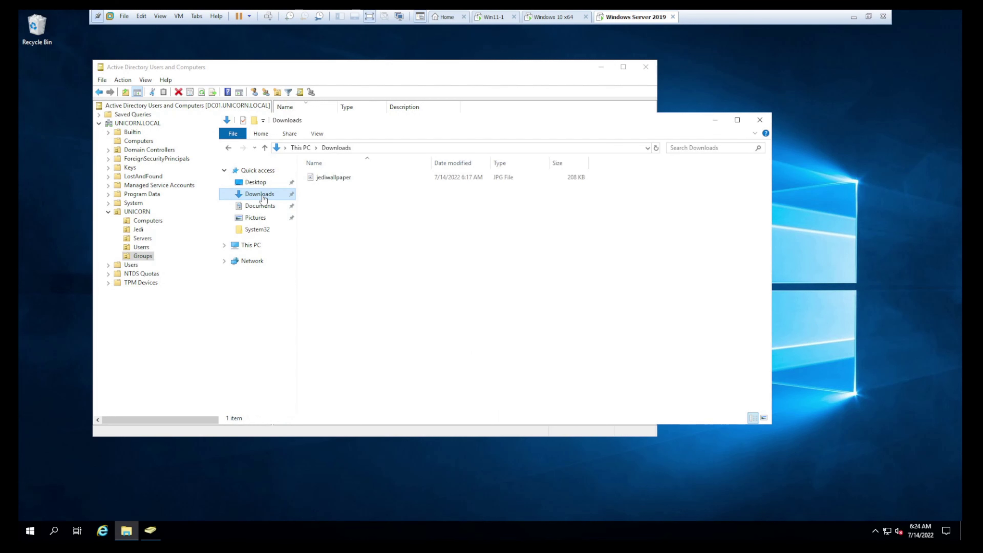
pyautogui.click(349, 180)
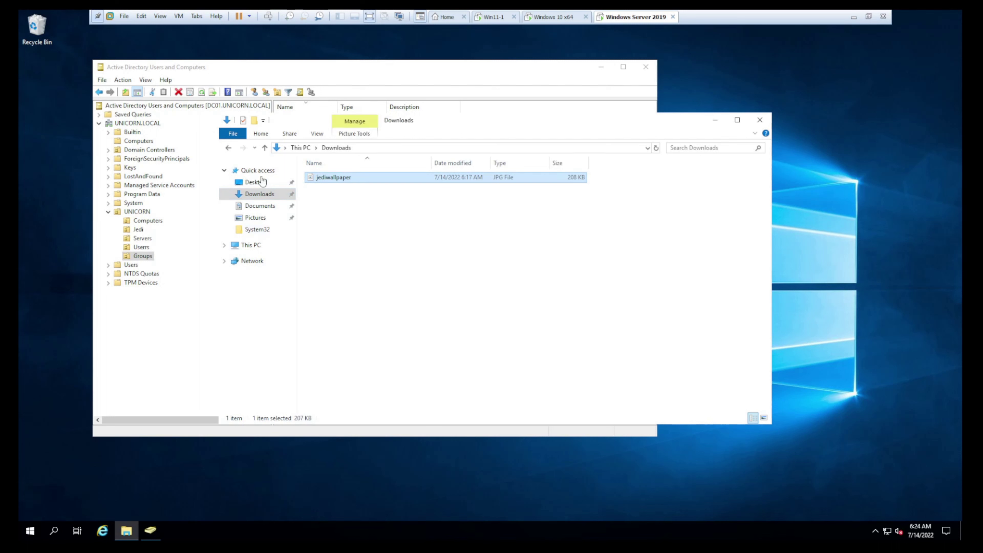
pyautogui.click(228, 148)
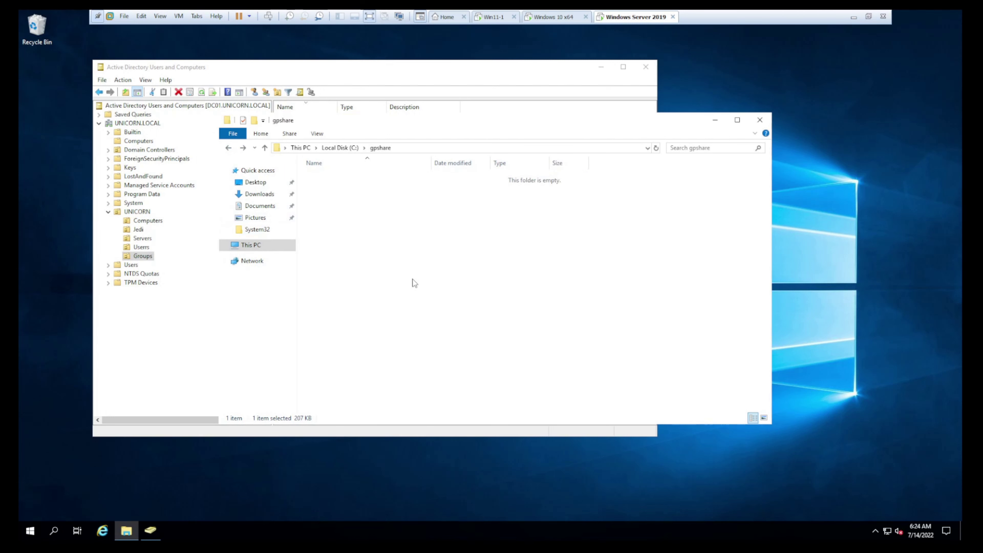
pyautogui.click(451, 303)
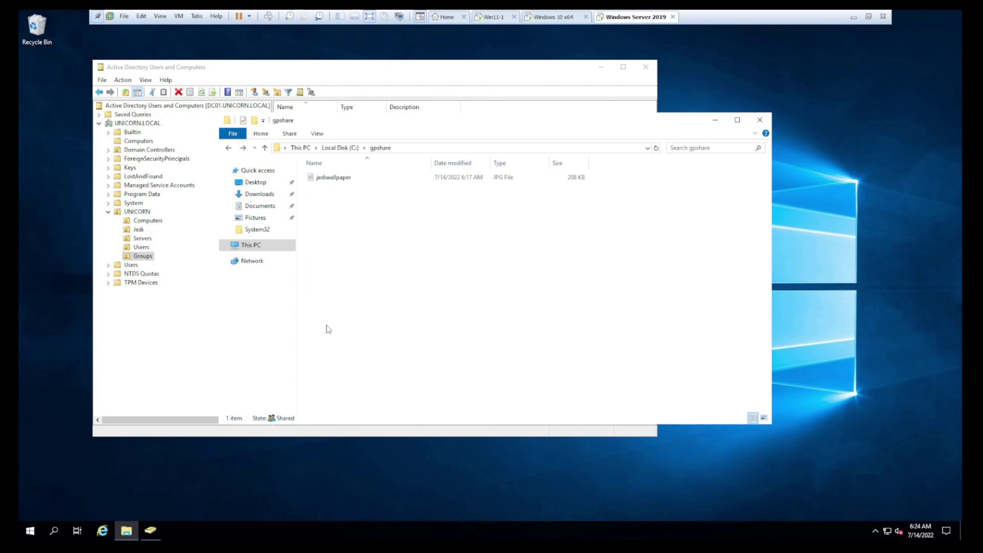
# Step: Open Group Policy Management, reposition its window and widen the console tree so the full item names fit
pyautogui.click(33, 543)
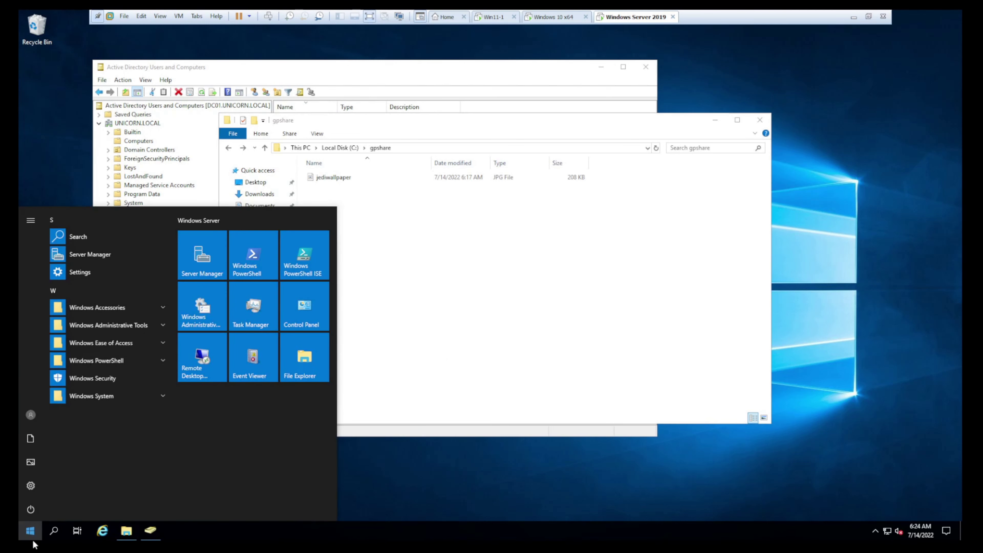
pyautogui.write('group')
pyautogui.press('Return')
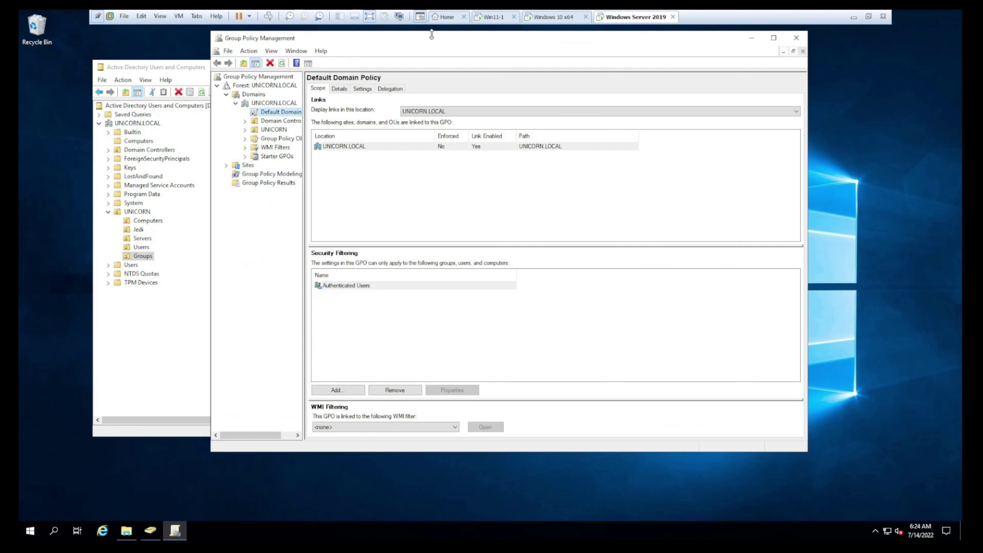
pyautogui.moveTo(432, 37); pyautogui.dragTo(333, 48)
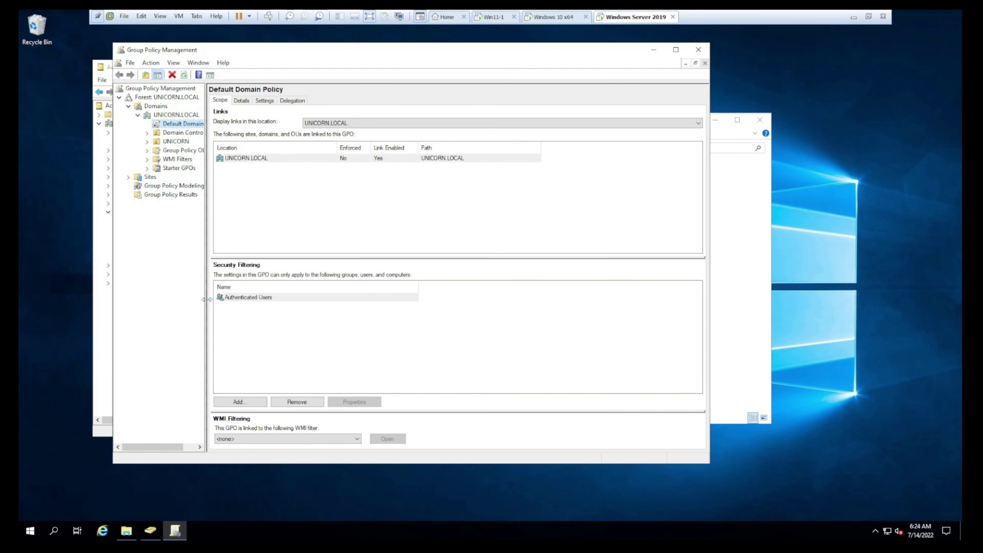
pyautogui.moveTo(207, 304); pyautogui.dragTo(235, 305)
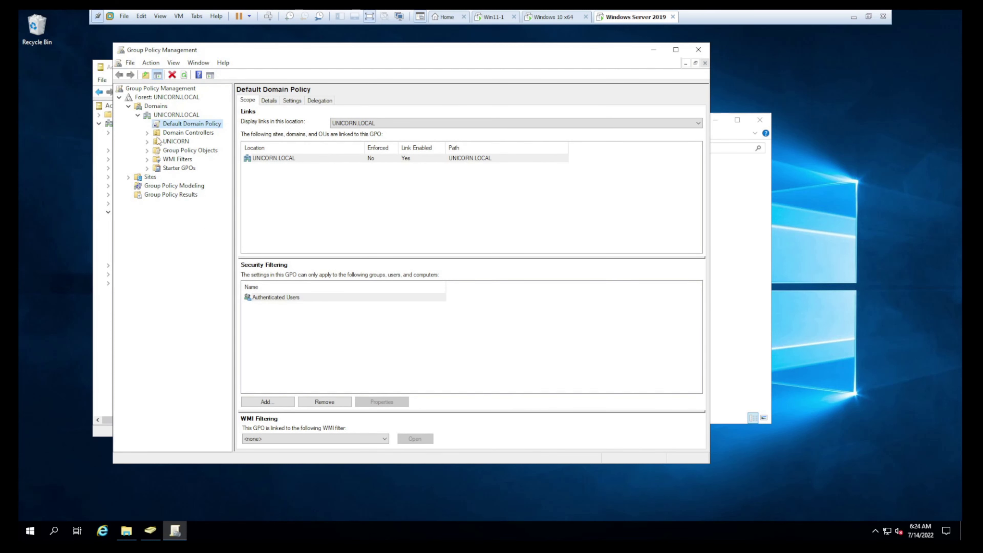
# Step: Create a GPO named U-RebelWallpaper in the domain and link it to the UNICORN organizational unit
pyautogui.click(147, 141)
pyautogui.click(176, 142)
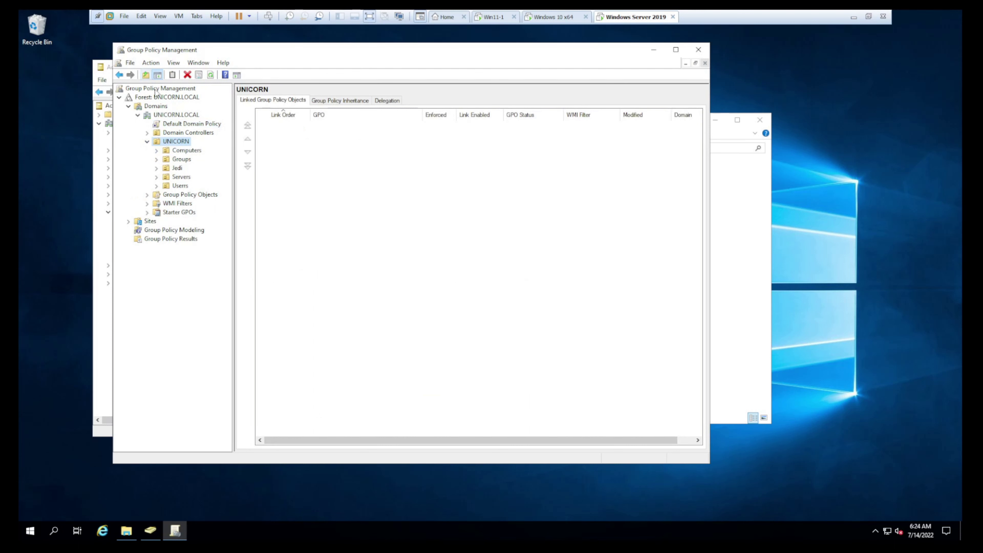
pyautogui.rightClick(167, 145)
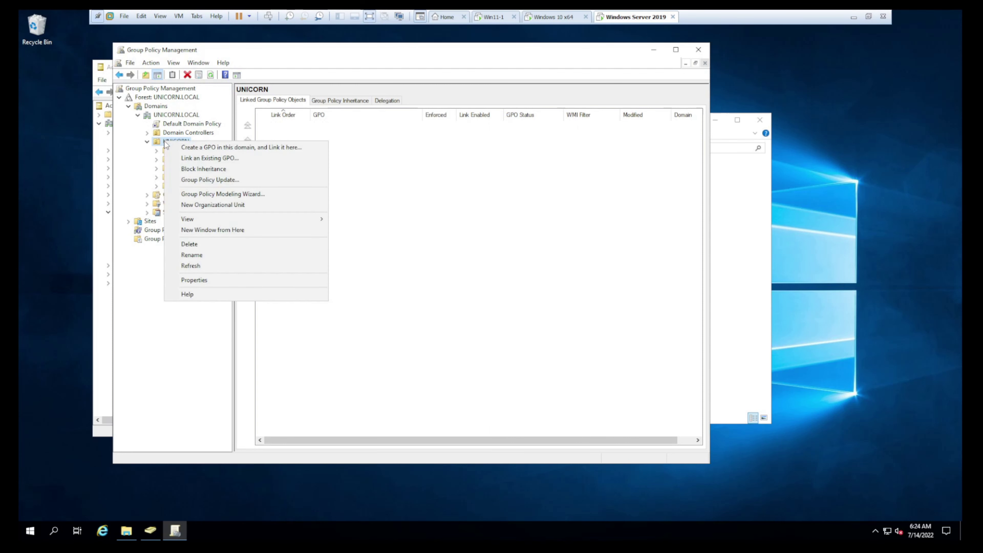
pyautogui.click(199, 147)
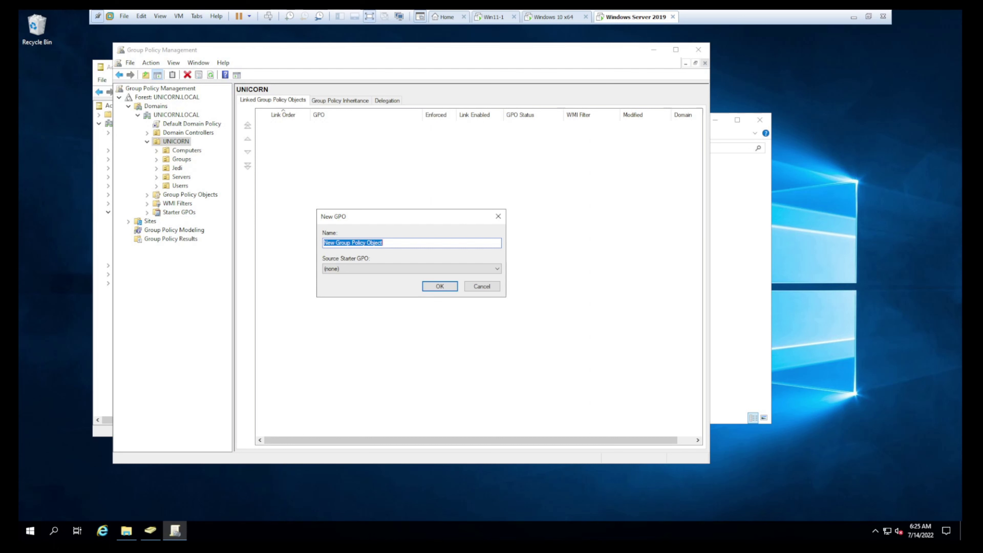
pyautogui.write('U')
pyautogui.write('Wallpaper')
pyautogui.press('Return')
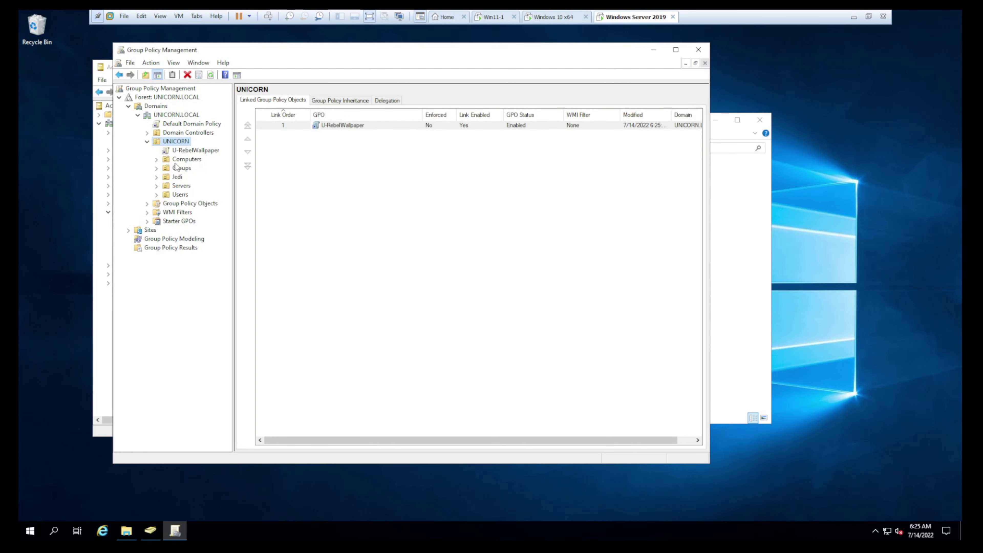
# Step: Open the scope of the U-RebelWallpaper GPO, dismissing the link notice, and examine its security filtering
pyautogui.click(189, 152)
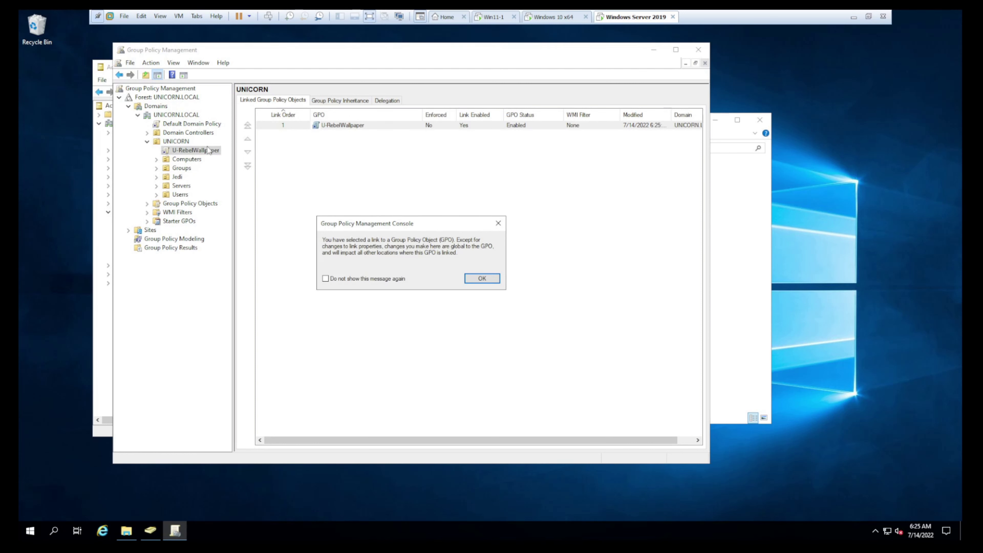
pyautogui.click(492, 281)
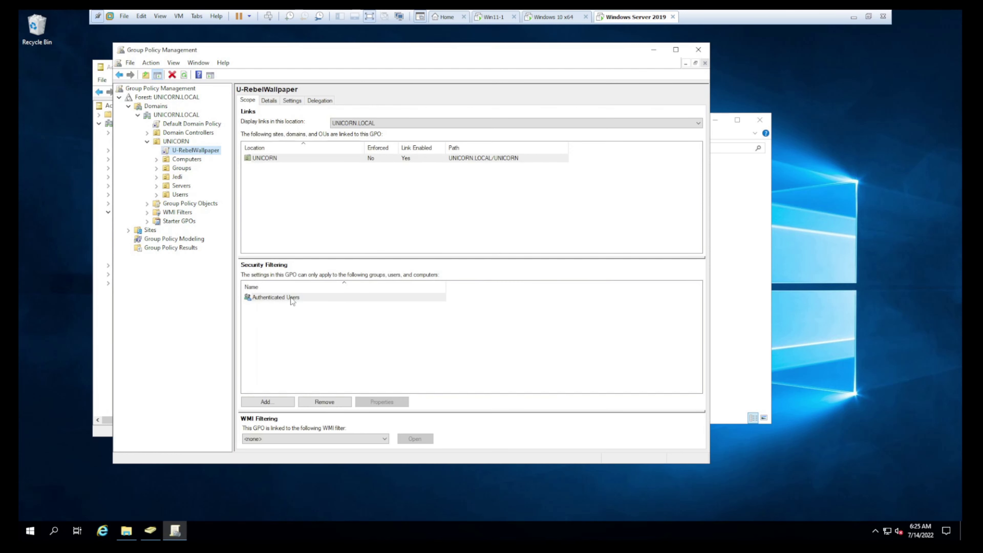
pyautogui.click(278, 276)
pyautogui.click(297, 299)
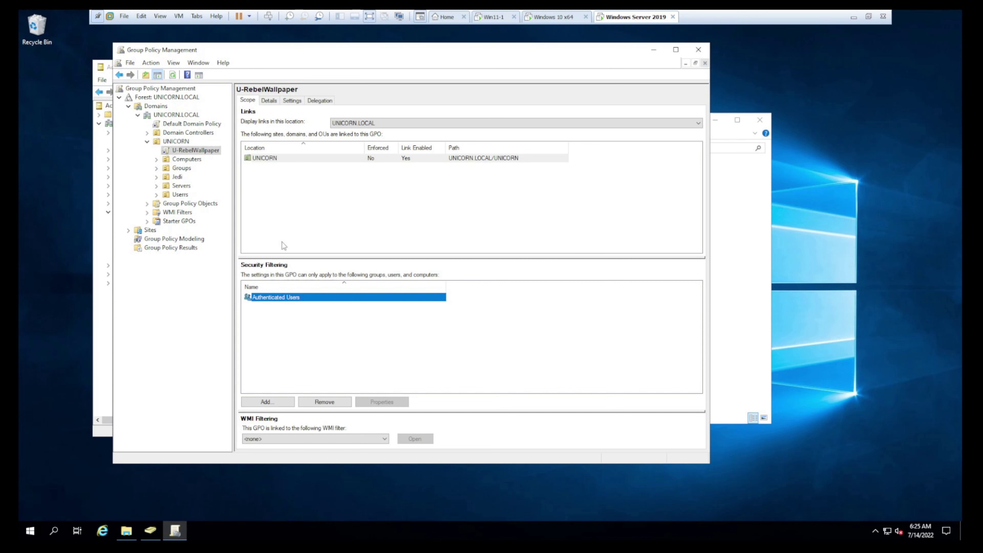
# Step: Add the RebelAlliance group to the security filtering of the U-RebelWallpaper GPO
pyautogui.click(361, 340)
pyautogui.click(286, 299)
pyautogui.click(286, 405)
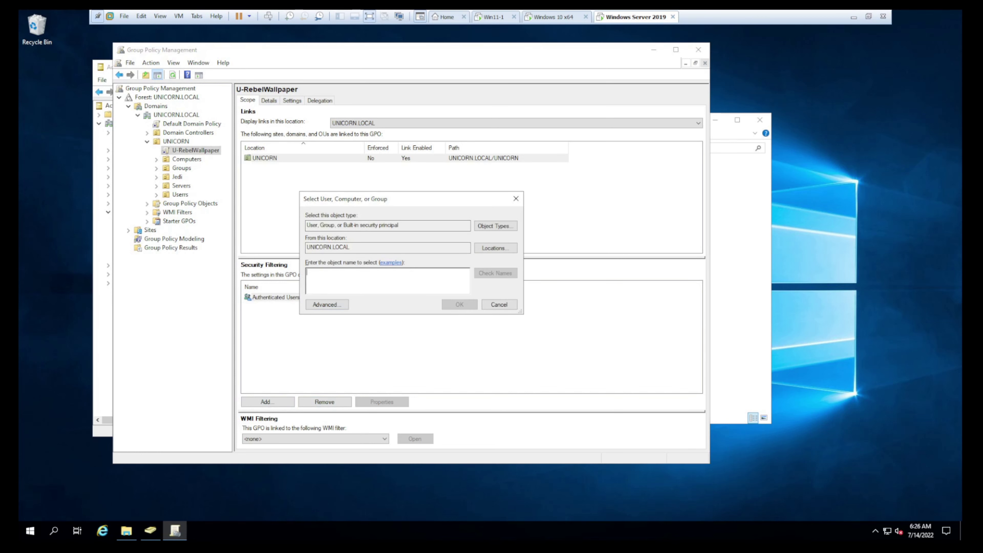
pyautogui.write('rebel all')
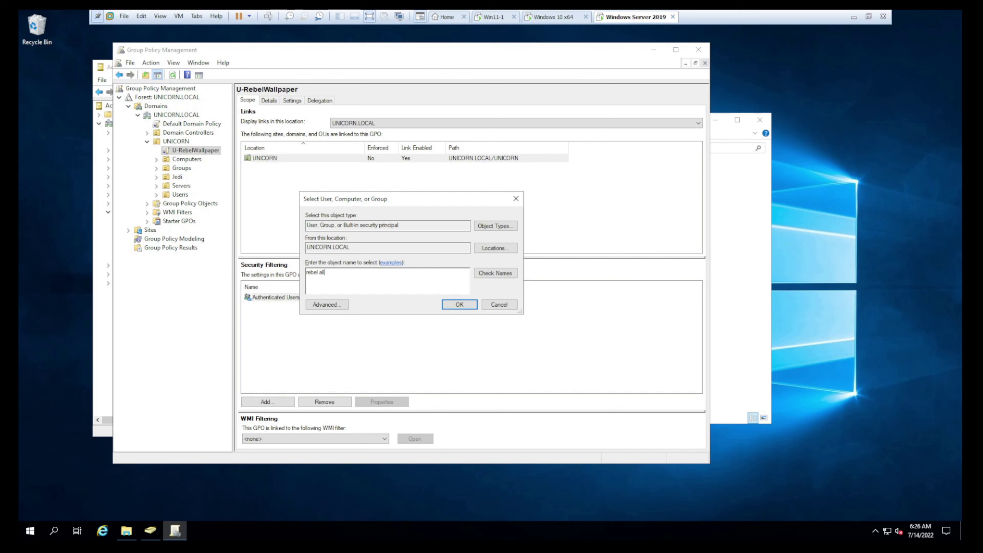
pyautogui.press('Return')
pyautogui.press('Return')
pyautogui.hotkey('alt', 'k')
pyautogui.click(459, 305)
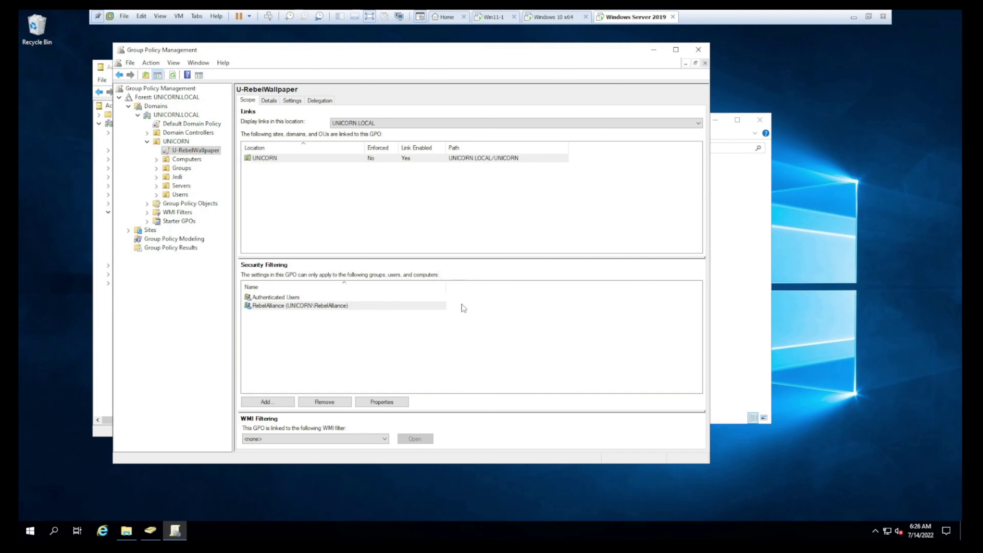
# Step: Remove Authenticated Users from the security filtering of the U-RebelWallpaper GPO
pyautogui.click(271, 298)
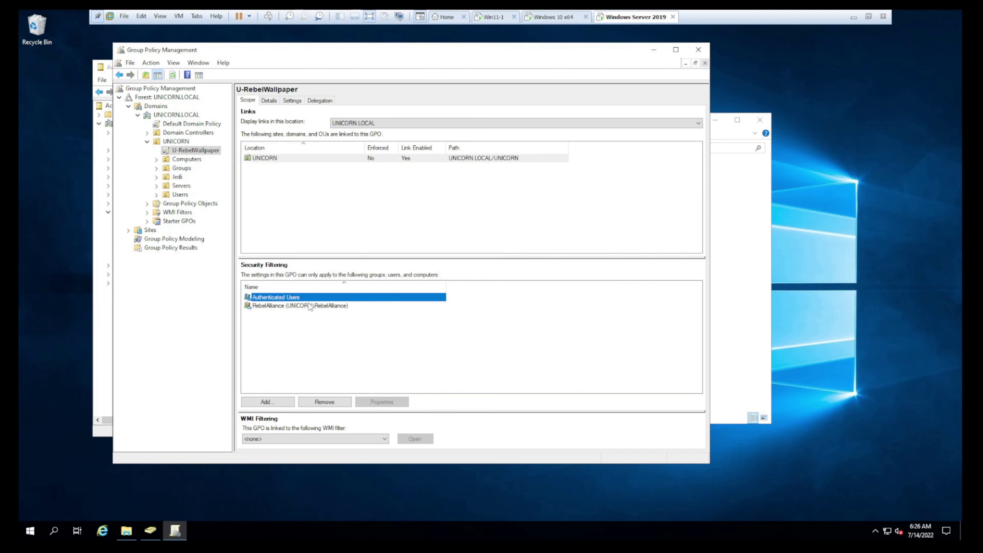
pyautogui.click(339, 403)
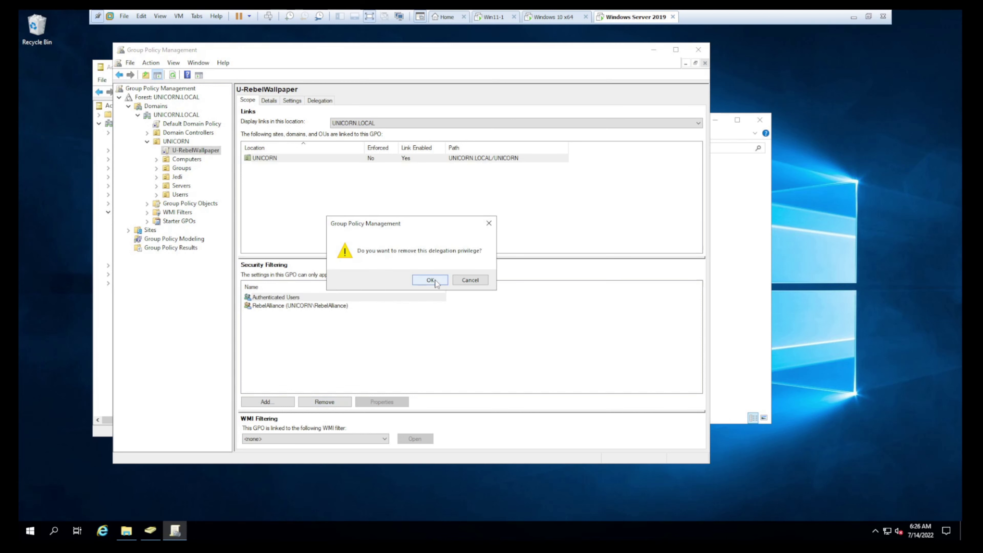
pyautogui.click(433, 282)
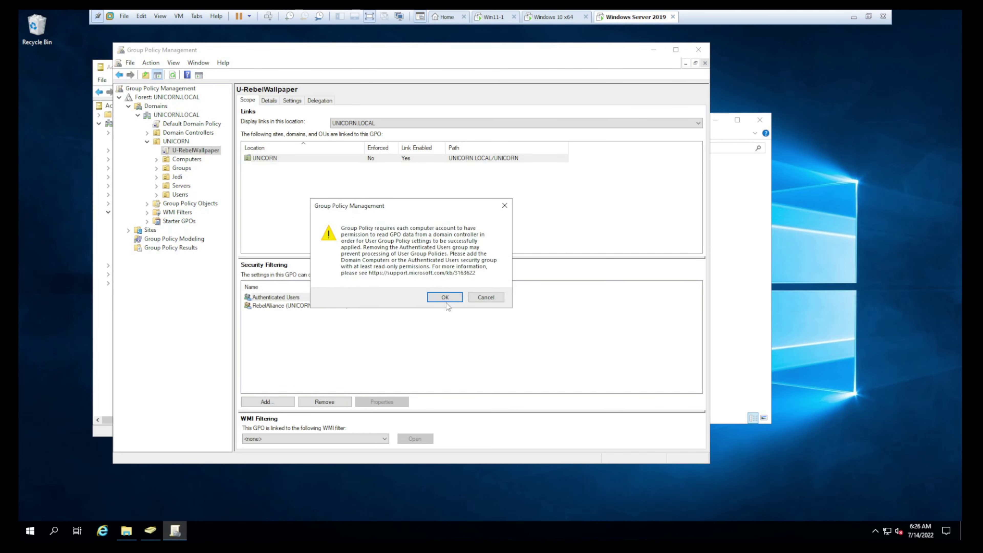
pyautogui.click(454, 298)
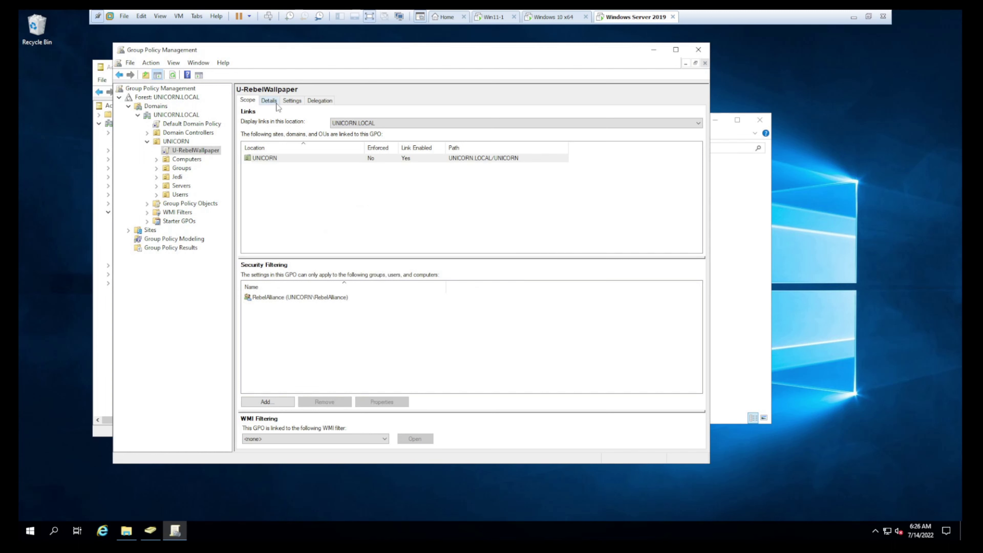
# Step: Examine the general properties of the RebelAlliance group and the settings report of the U-RebelWallpaper GPO
pyautogui.click(281, 298)
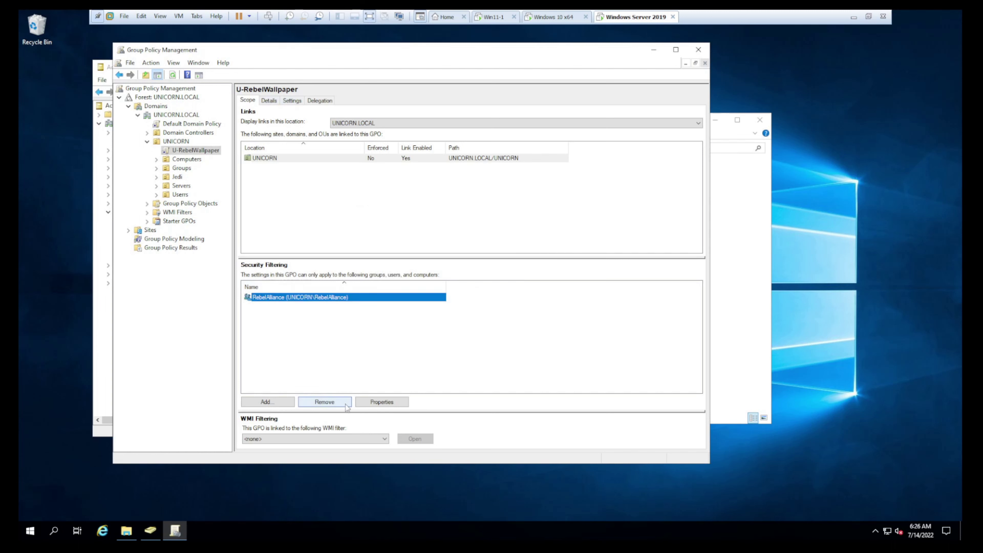
pyautogui.click(381, 403)
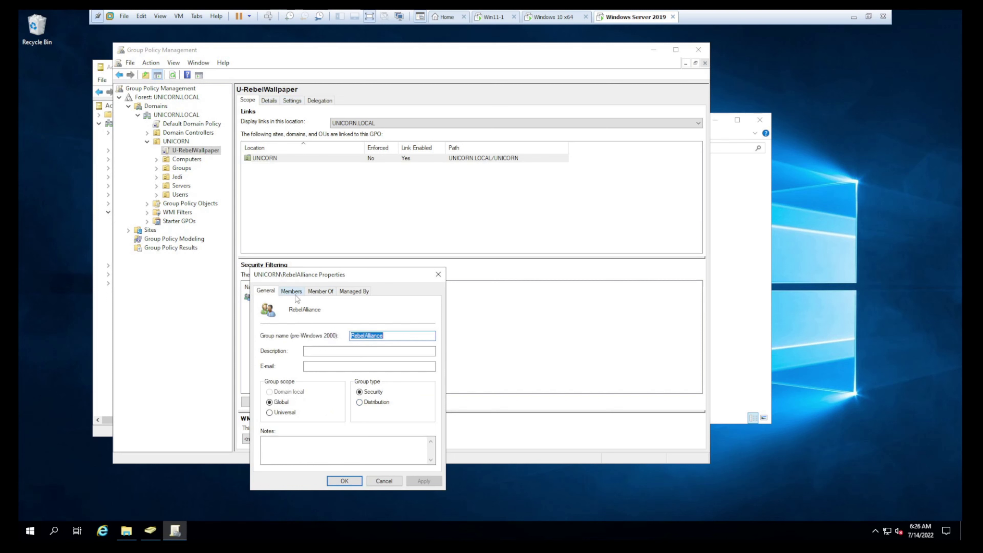
pyautogui.click(438, 275)
pyautogui.click(291, 102)
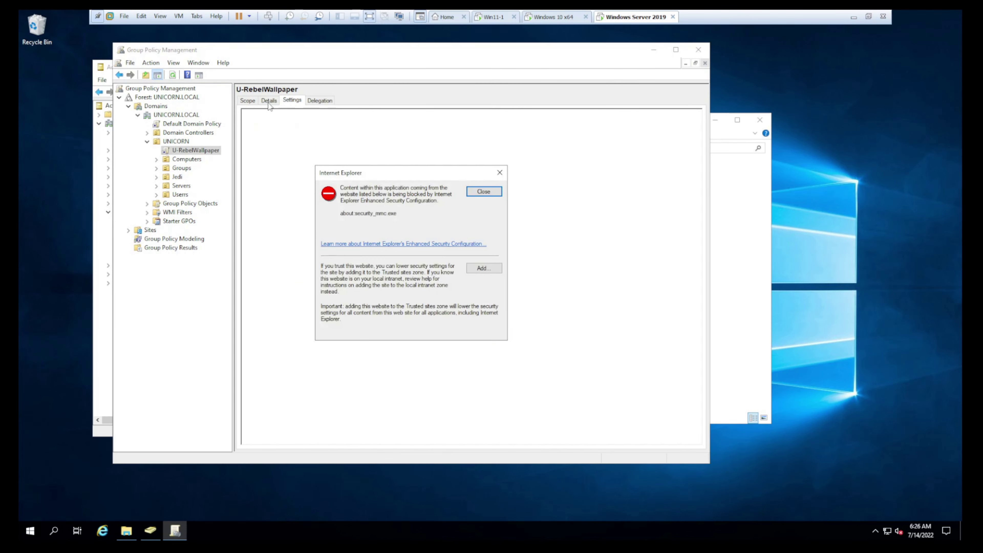
pyautogui.click(500, 173)
# Step: Delegate Read permission on the U-RebelWallpaper GPO to Authenticated Users
pyautogui.click(318, 102)
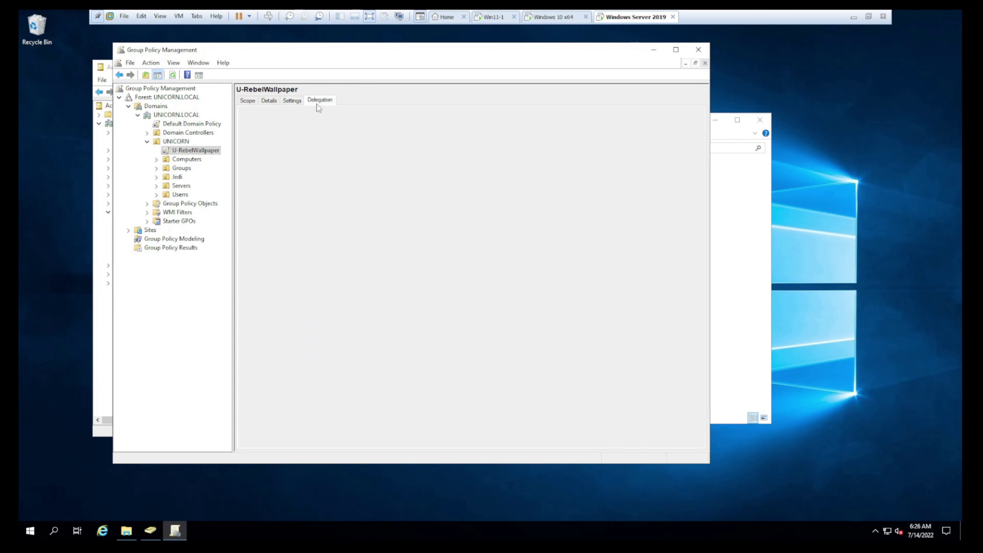
pyautogui.click(331, 274)
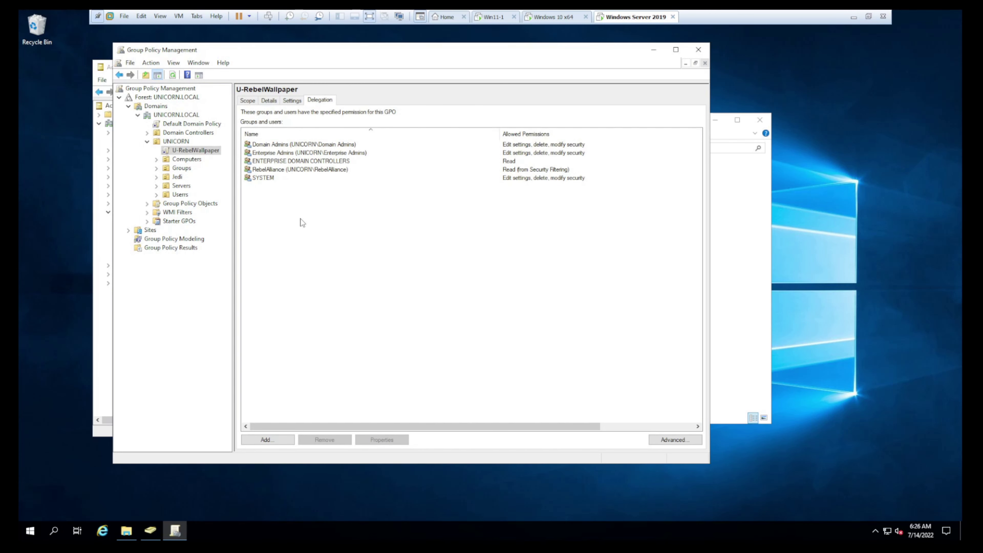
pyautogui.click(271, 441)
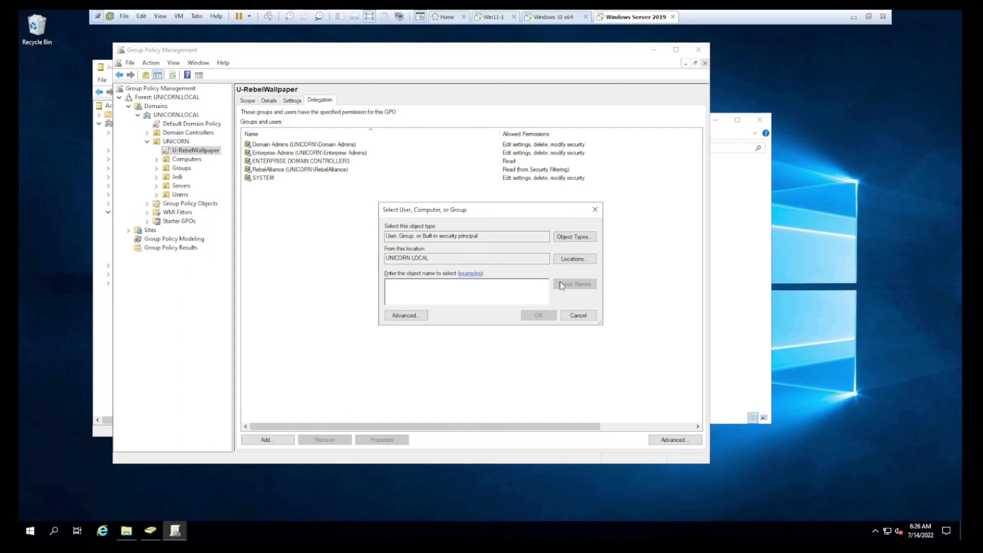
pyautogui.write('auther')
pyautogui.press('Tab')
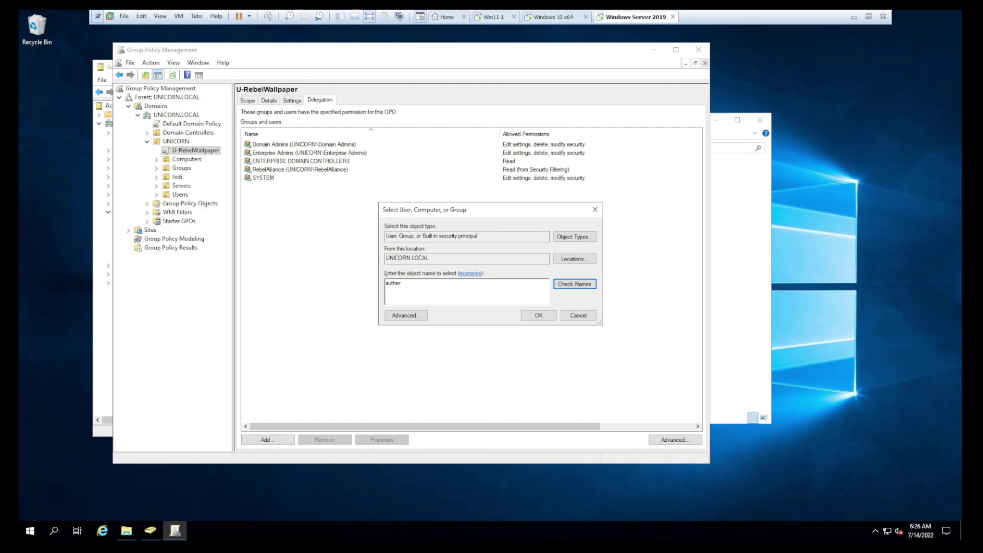
pyautogui.hotkey('shift', 'Tab')
pyautogui.write('then')
pyautogui.press('Tab')
pyautogui.click(562, 282)
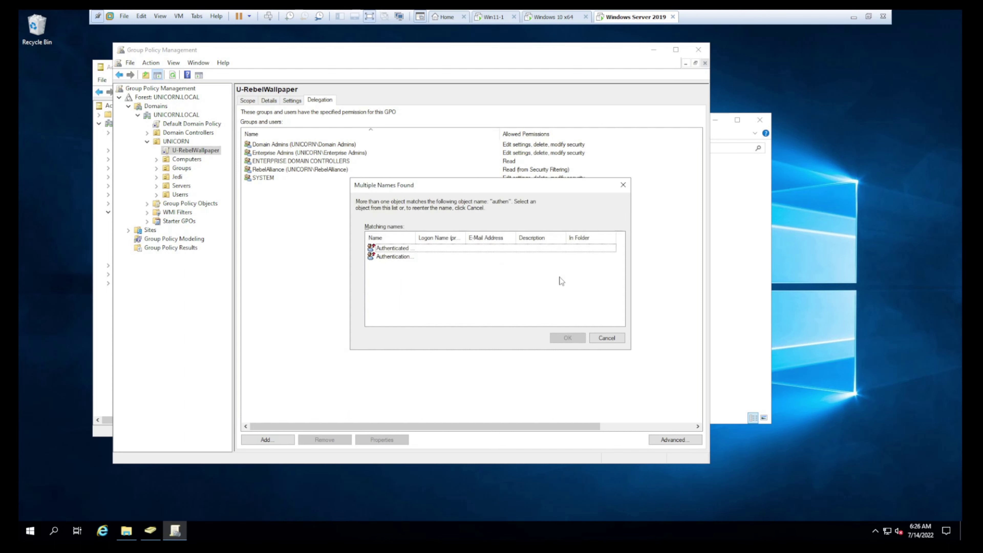
pyautogui.doubleClick(415, 238)
pyautogui.doubleClick(414, 249)
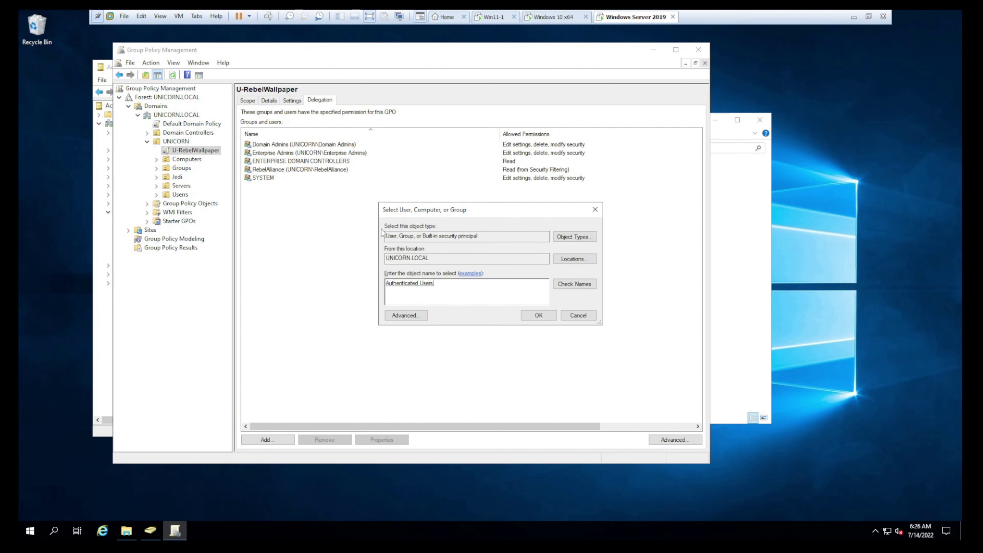
pyautogui.click(539, 315)
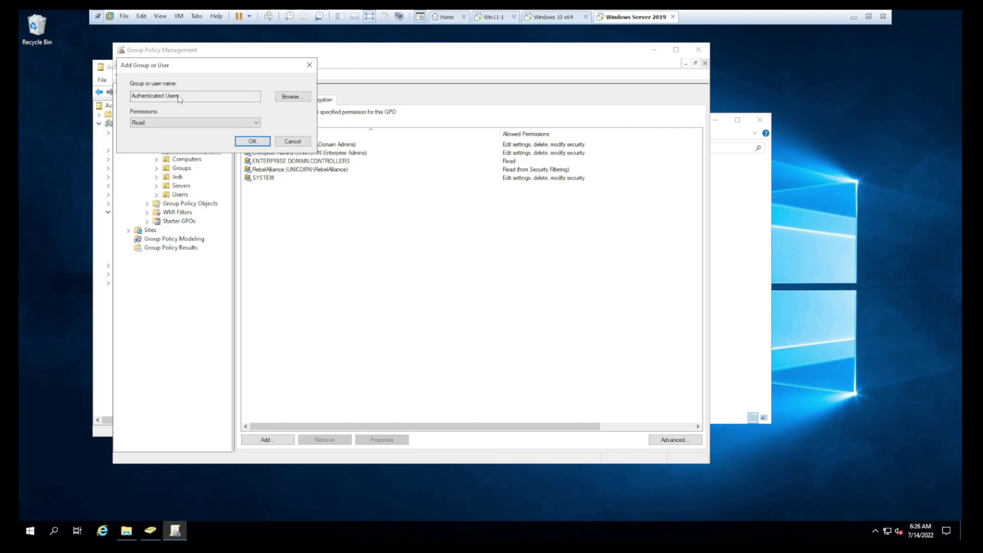
pyautogui.click(257, 141)
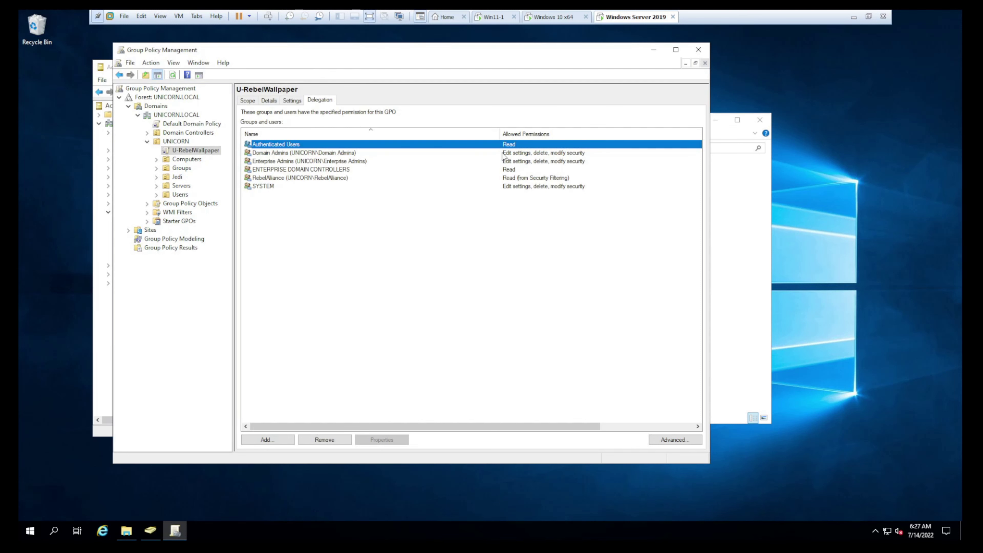
pyautogui.click(412, 320)
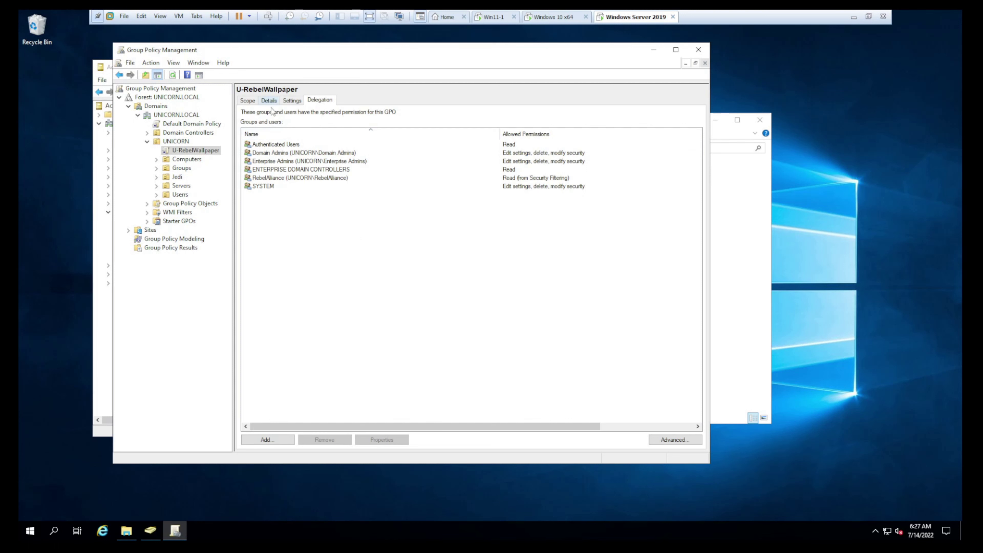
# Step: Compare the security filtering of the U-RebelWallpaper GPO with its delegated permissions for Authenticated Users and RebelAlliance
pyautogui.click(247, 102)
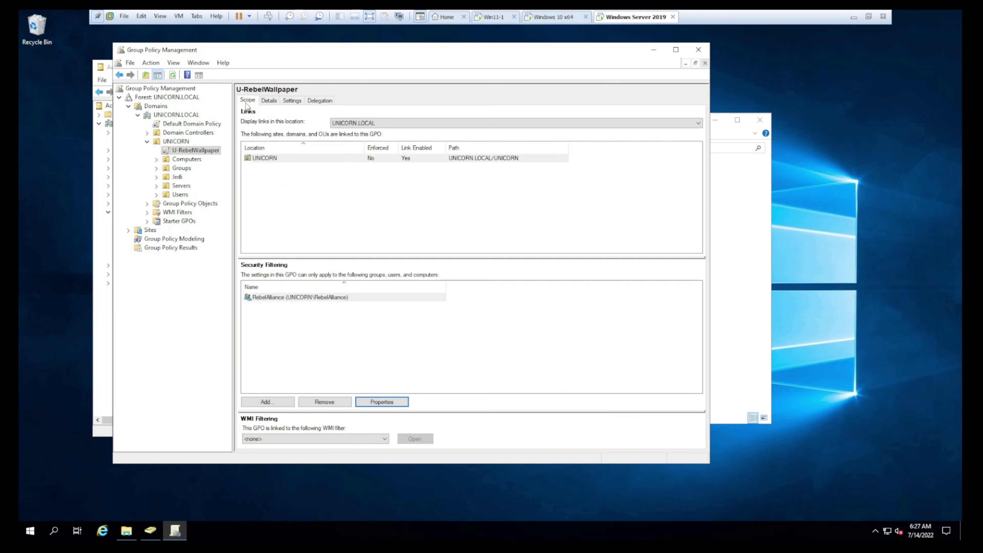
pyautogui.click(319, 101)
pyautogui.click(279, 134)
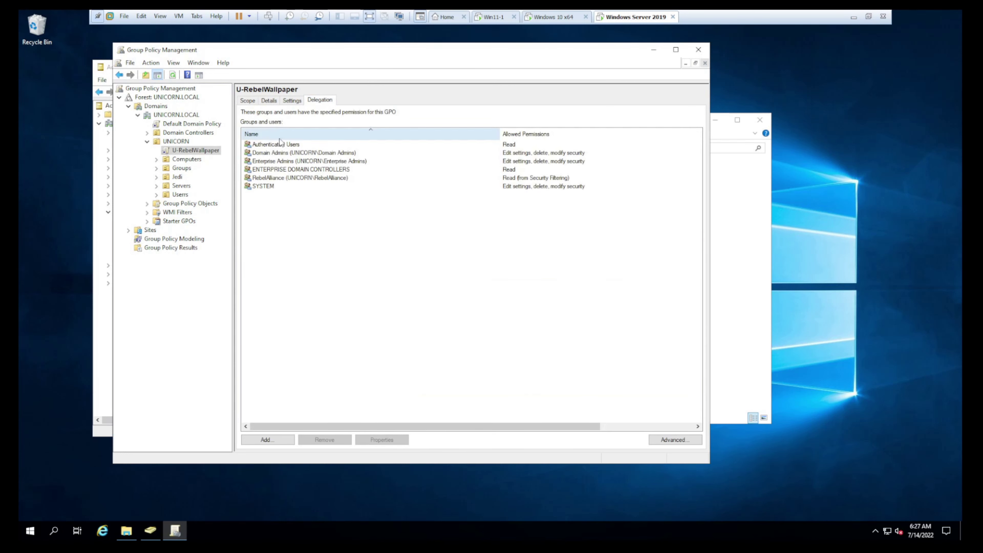
pyautogui.click(277, 188)
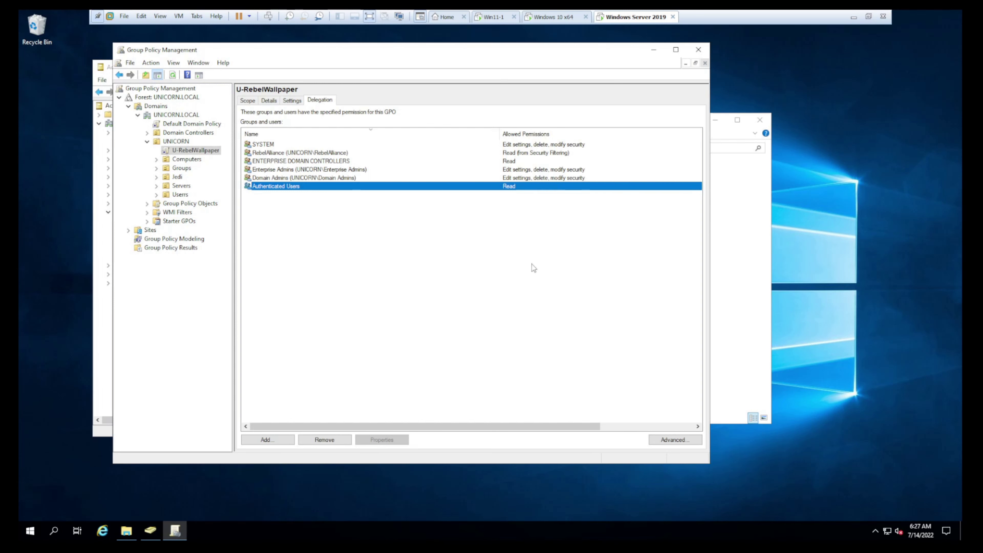
pyautogui.click(248, 100)
pyautogui.click(334, 299)
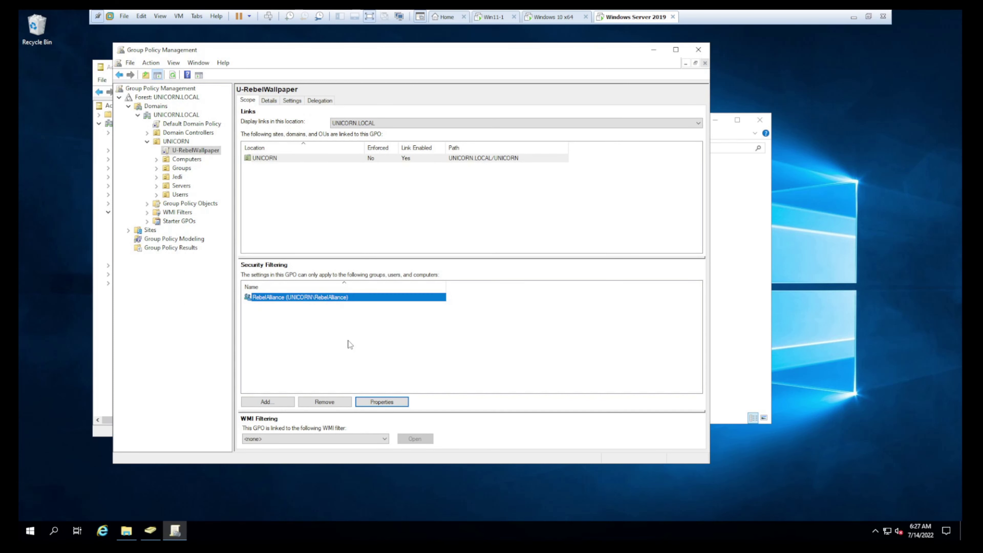
pyautogui.click(402, 352)
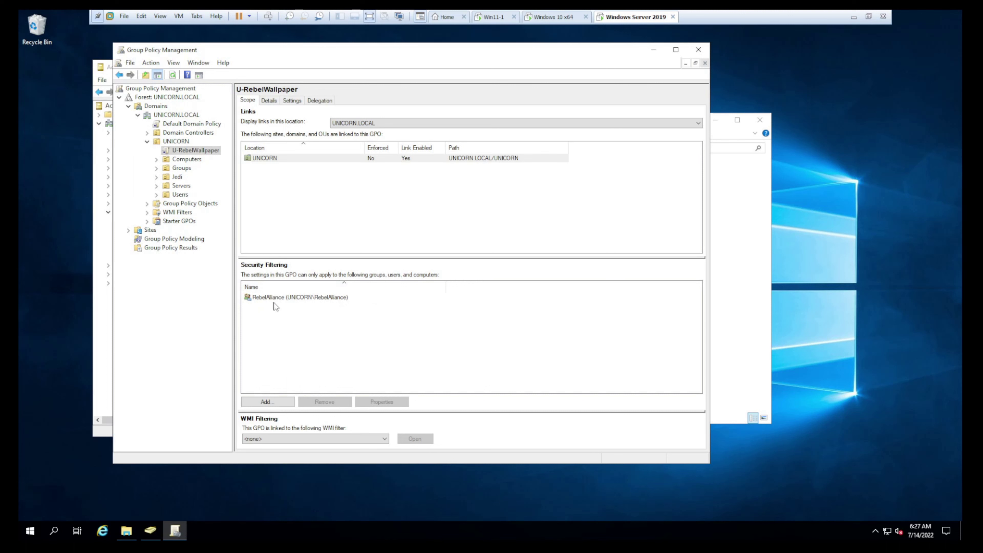
# Step: Open the U-RebelWallpaper GPO for editing and go to the user policies for Administrative Templates > Desktop > Desktop
pyautogui.rightClick(186, 154)
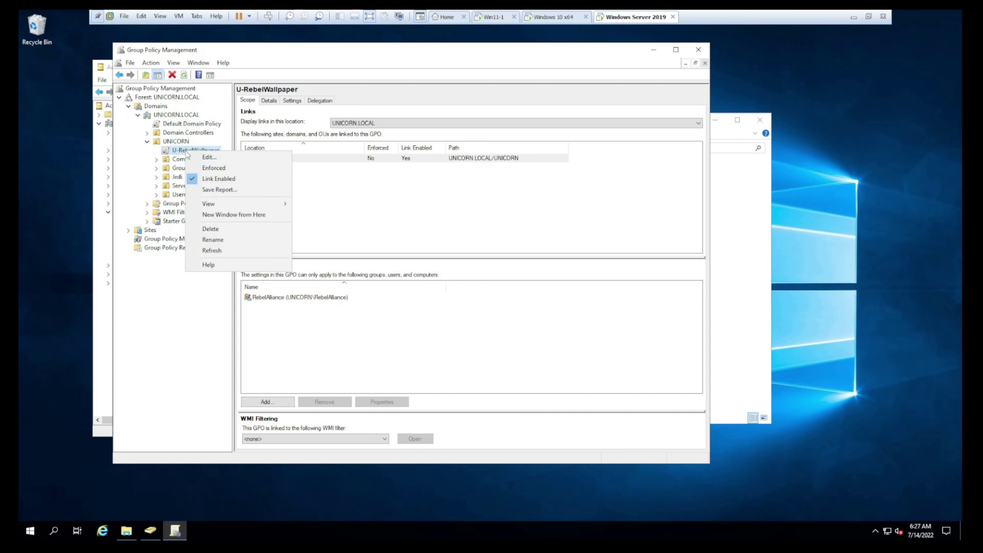
pyautogui.click(205, 158)
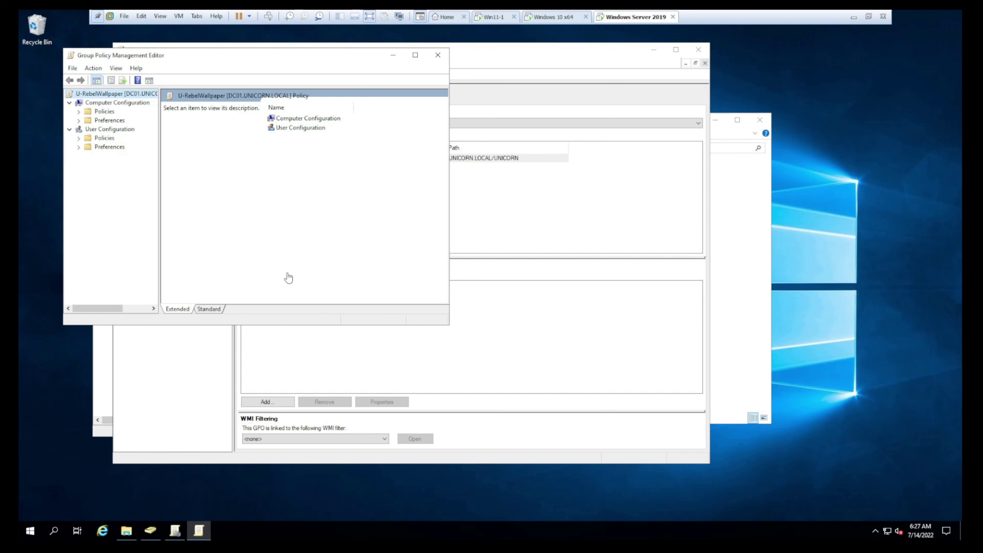
pyautogui.click(79, 138)
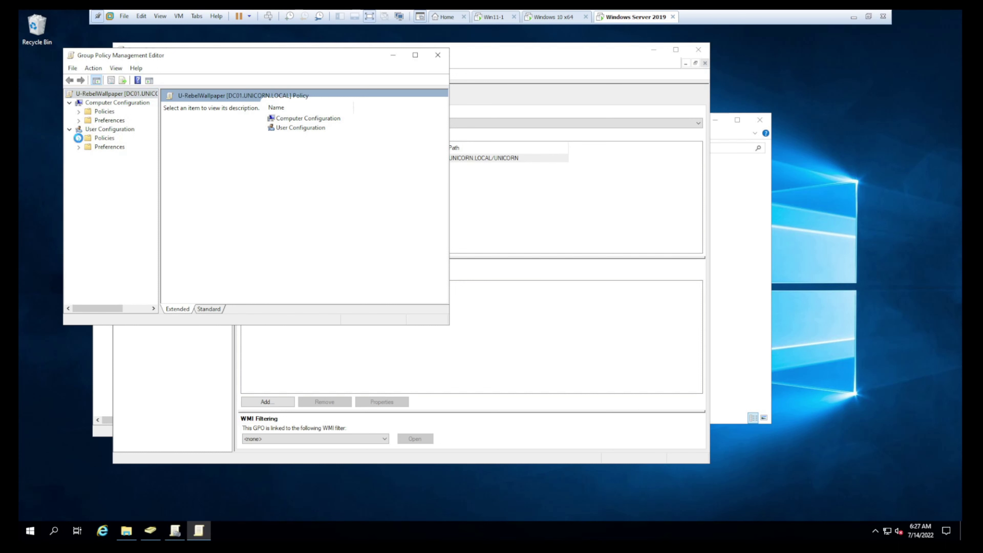
pyautogui.click(88, 166)
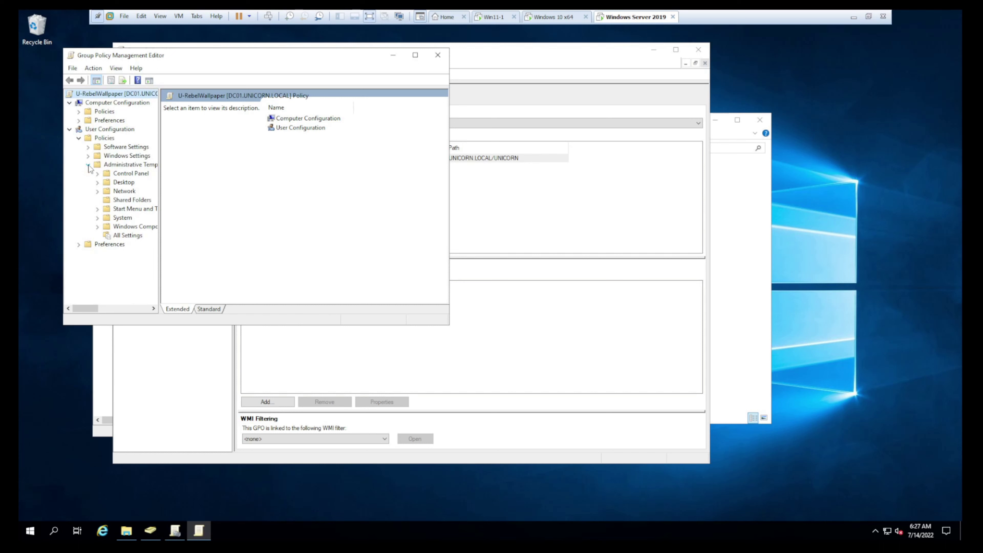
pyautogui.click(97, 182)
pyautogui.click(121, 201)
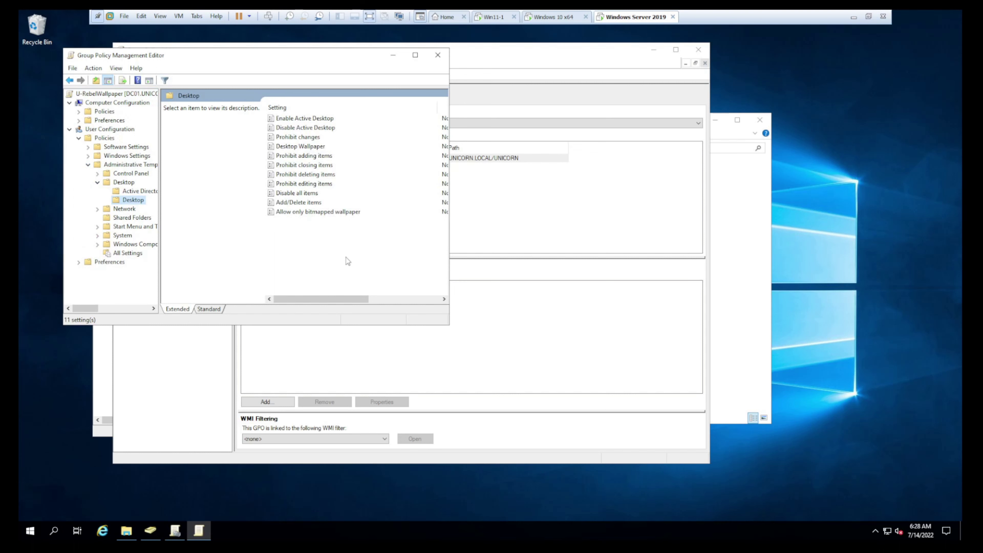
# Step: Enable the Desktop Wallpaper policy and set its wallpaper name to \\dc01\gpshare\rebelwallpaper.jpg
pyautogui.click(303, 147)
pyautogui.doubleClick(305, 147)
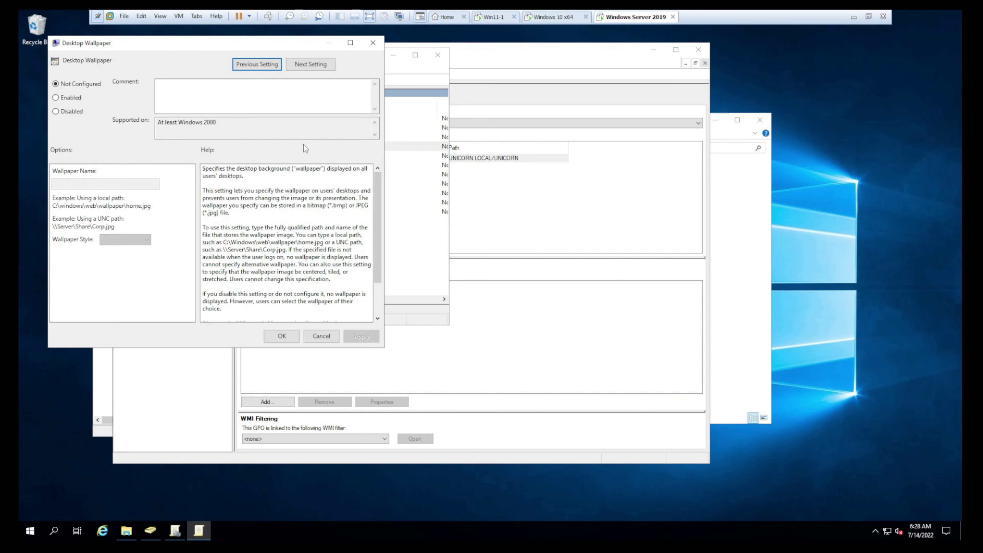
pyautogui.click(71, 99)
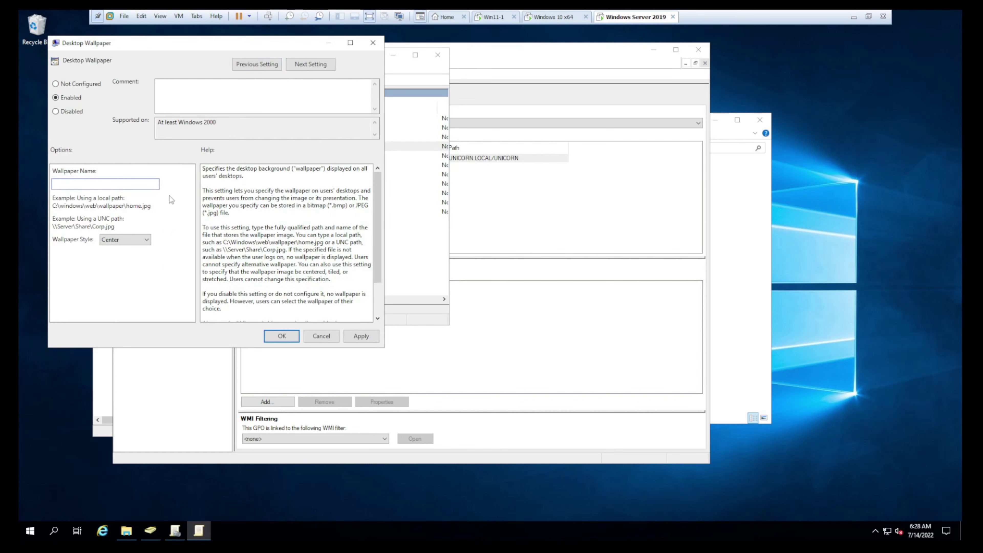
pyautogui.write('\\\\dc01\\gpshare\\rebelwallpaper.jpg')
# Step: Check the image's file name in the gpshare folder and correct the wallpaper name to \\dc01\gpshare\jediwallpaper.jpg
pyautogui.click(127, 530)
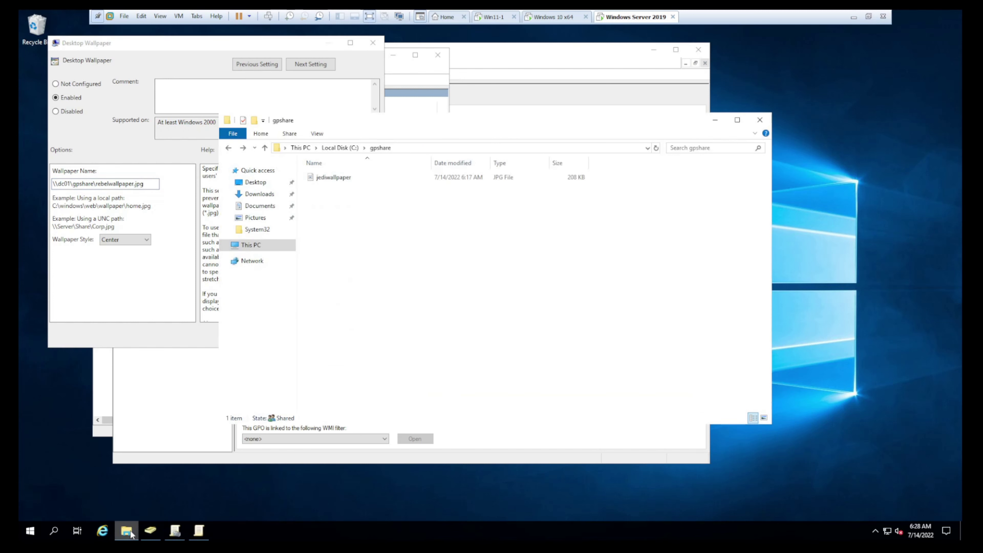
pyautogui.click(336, 180)
pyautogui.click(151, 249)
pyautogui.press('BackSpace')
pyautogui.press('BackSpace')
pyautogui.press('BackSpace')
pyautogui.press('BackSpace')
pyautogui.press('BackSpace')
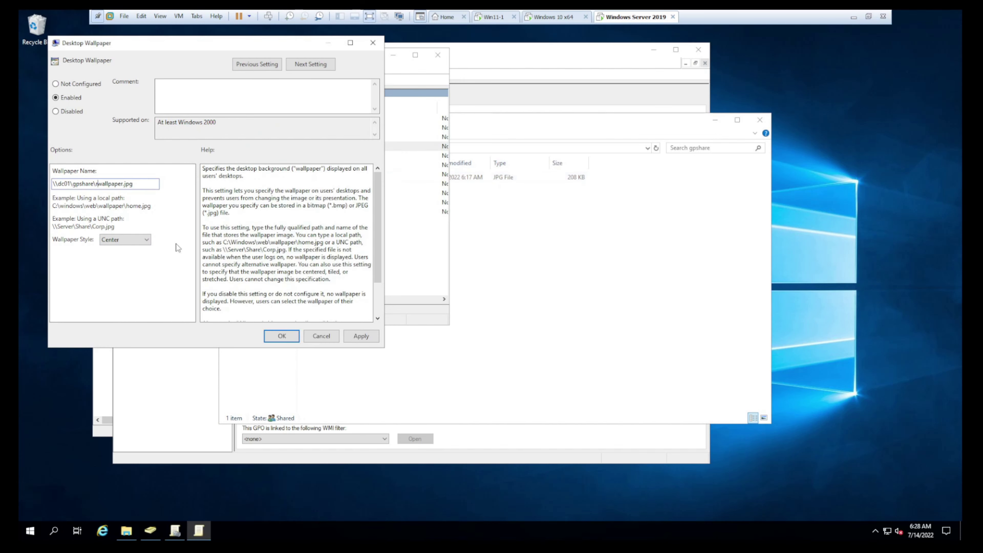
pyautogui.write('jedi')
# Step: Check the jediwallpaper image in the gpshare folder against the wallpaper path entered in the Desktop Wallpaper policy
pyautogui.click(651, 252)
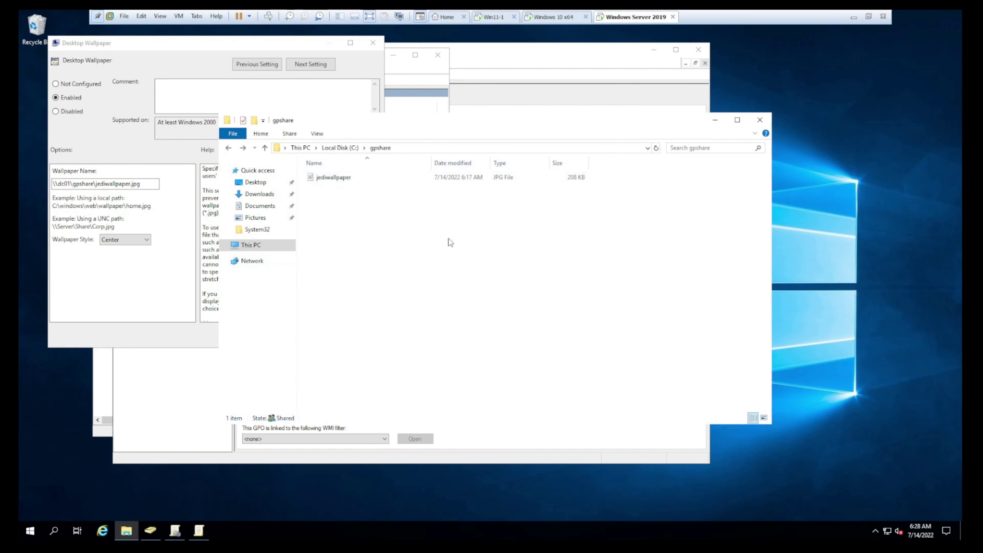
pyautogui.rightClick(444, 232)
pyautogui.moveTo(465, 238)
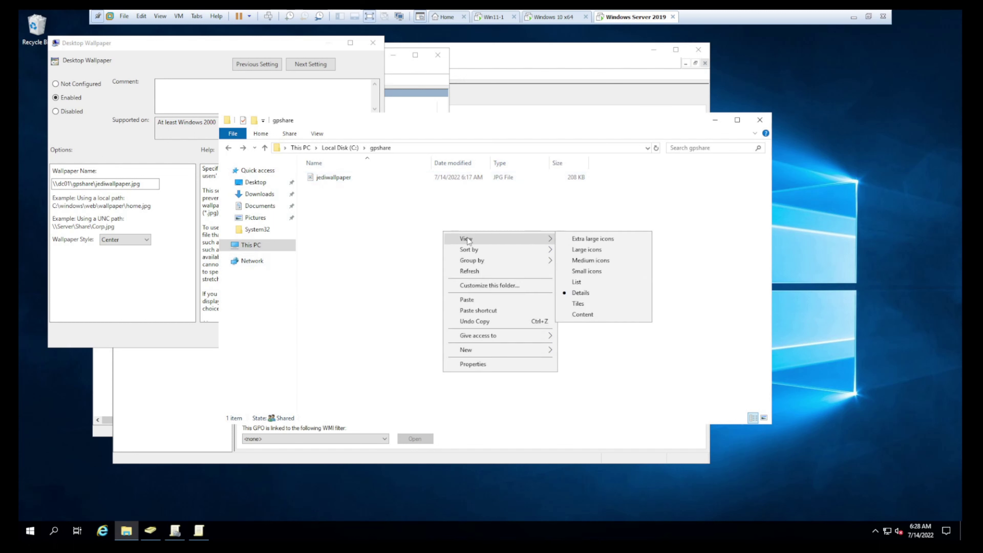
pyautogui.click(353, 225)
pyautogui.click(100, 284)
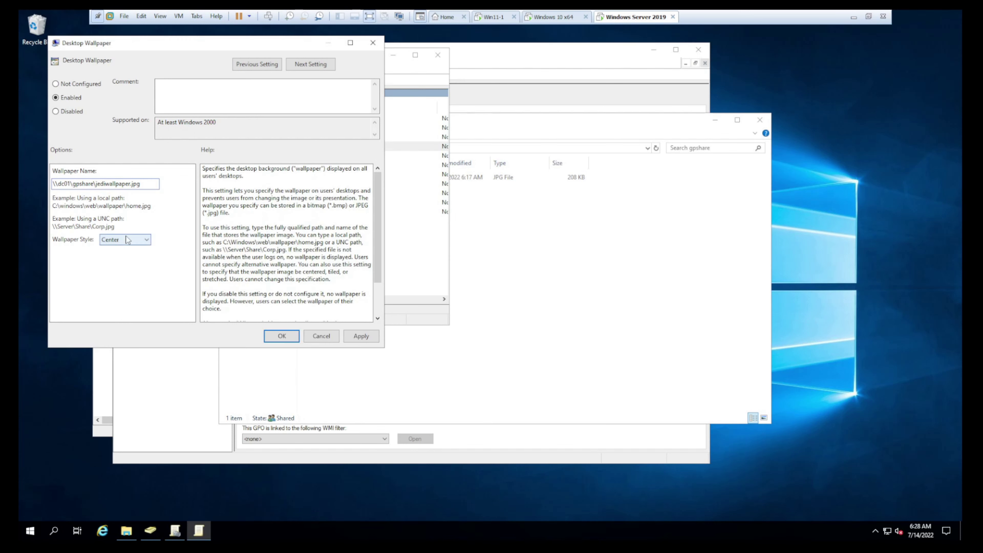
# Step: Set the wallpaper style to Fill, save the Desktop Wallpaper policy and close the Group Policy Management Editor
pyautogui.click(135, 240)
pyautogui.click(117, 257)
pyautogui.click(367, 336)
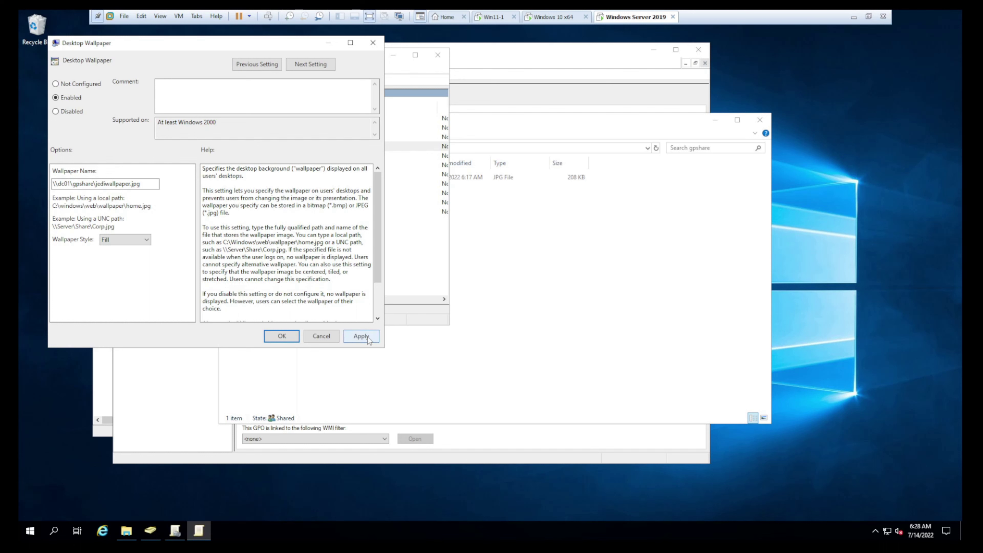
pyautogui.click(282, 337)
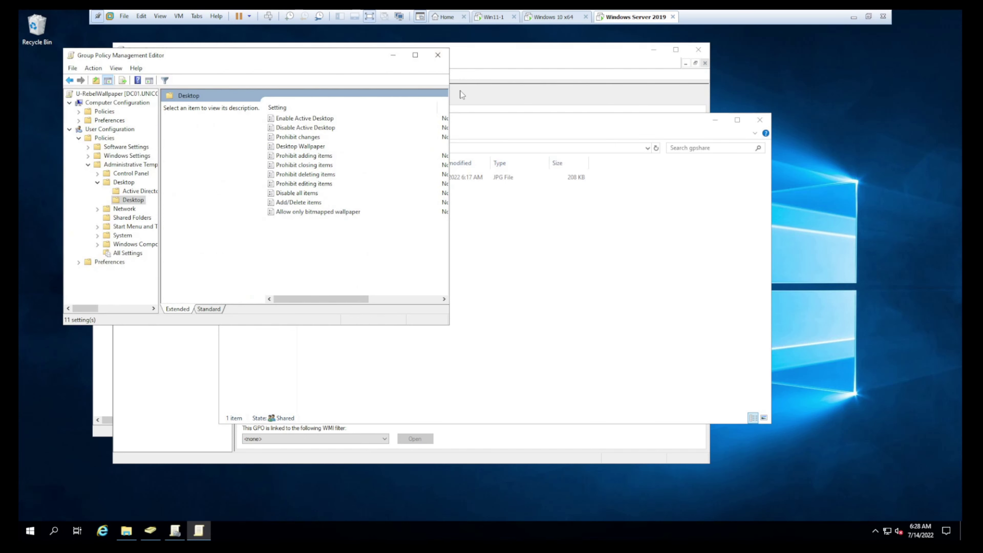
pyautogui.click(438, 54)
# Step: Switch to the Windows 10 x64 virtual machine, close its gpshare window and log off with the command shutdown -l
pyautogui.click(567, 17)
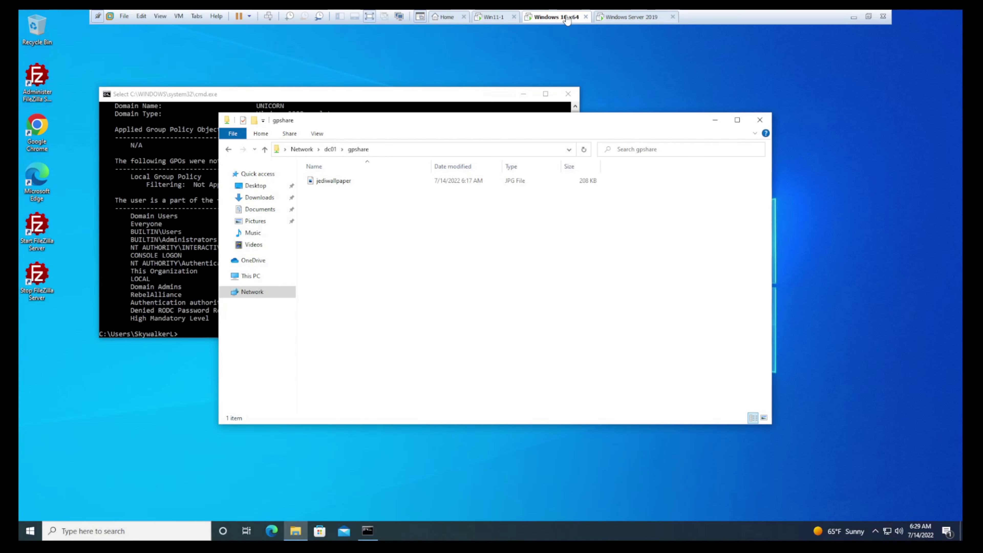
pyautogui.click(759, 120)
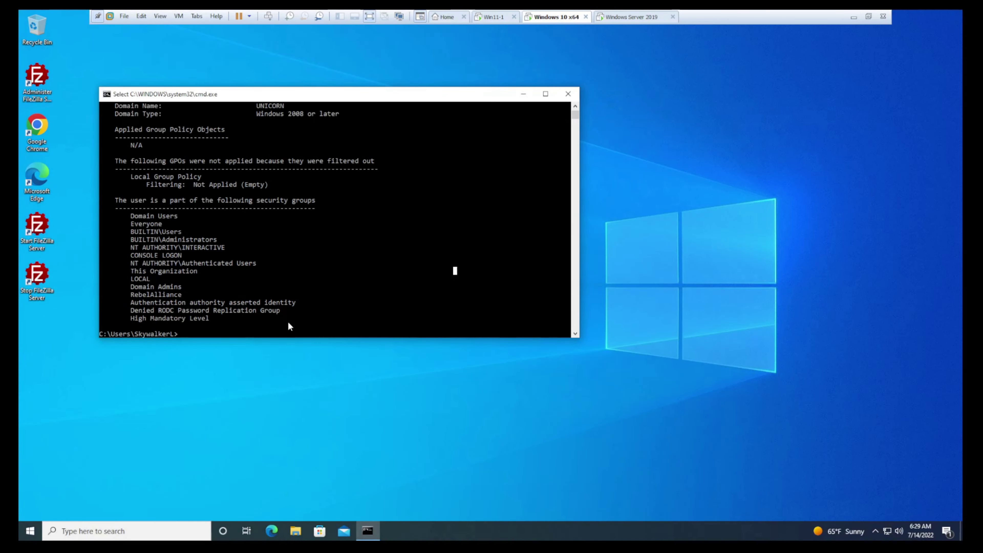
pyautogui.click(290, 326)
pyautogui.write('shutown')
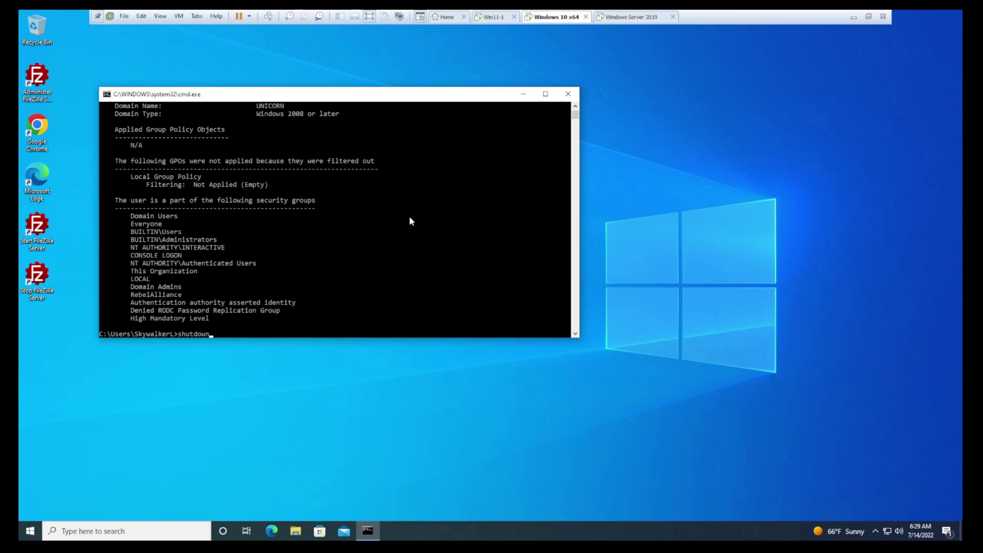
pyautogui.write(' -l')
pyautogui.press('Return')
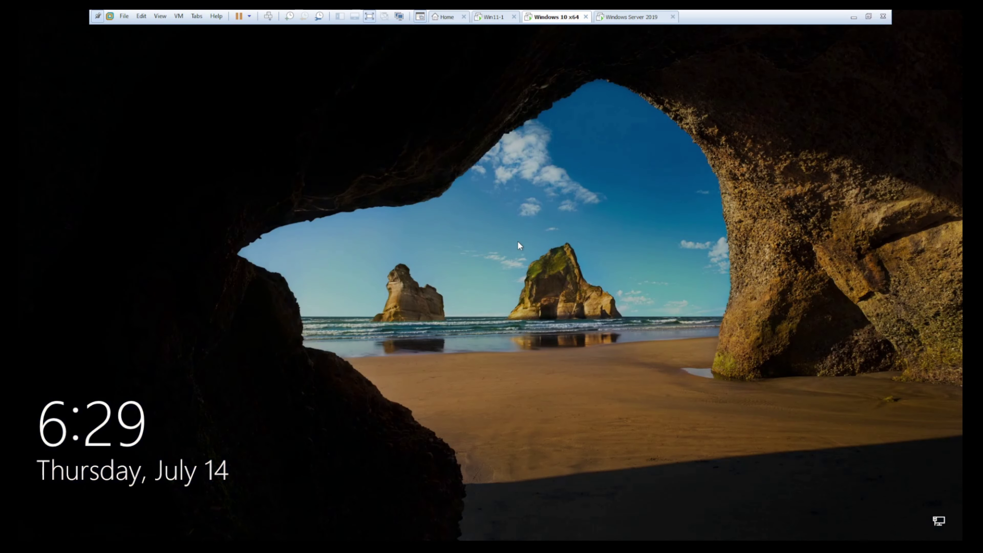
# Step: Sign back in to the Windows 10 virtual machine with the same user's account password
pyautogui.click(518, 243)
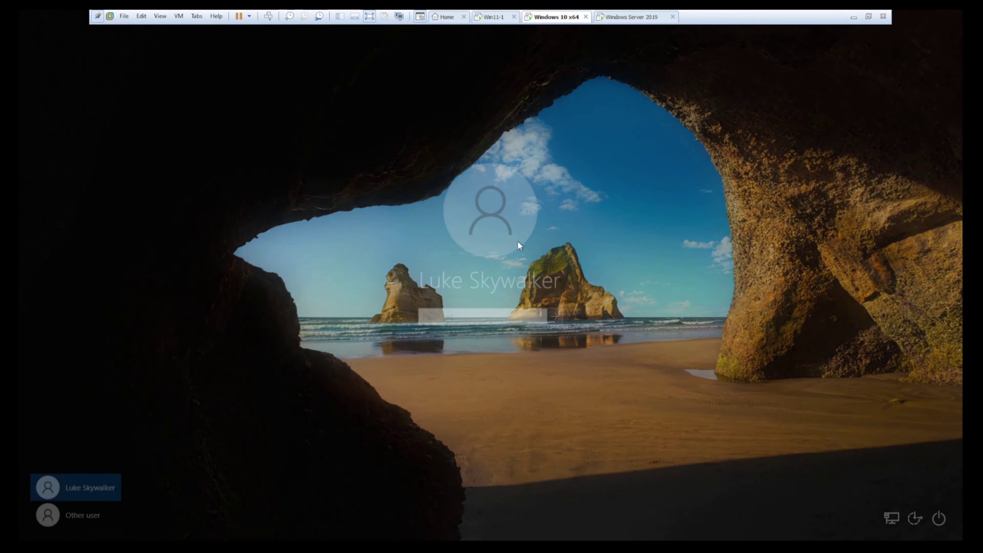
pyautogui.write('••••••••••')
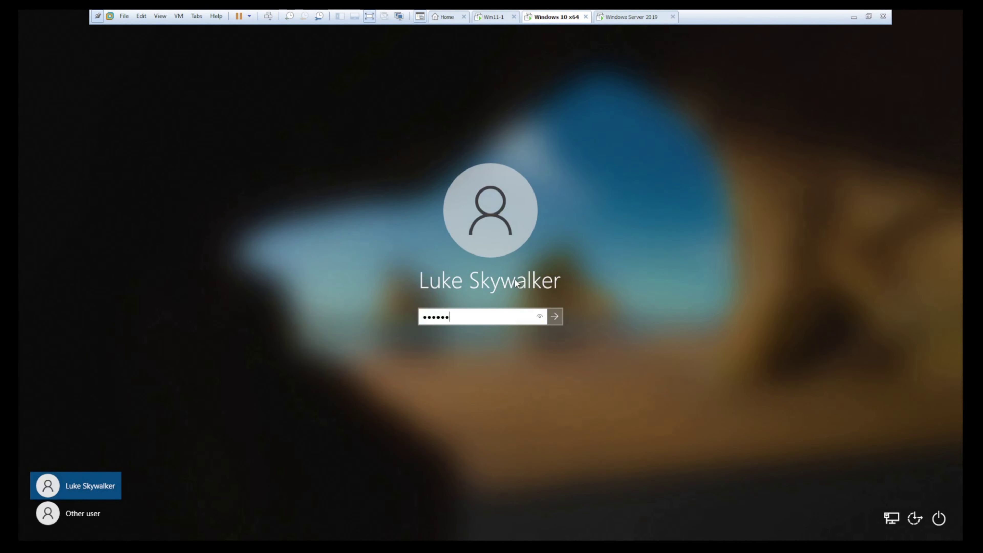
pyautogui.write('•')
pyautogui.press('Return')
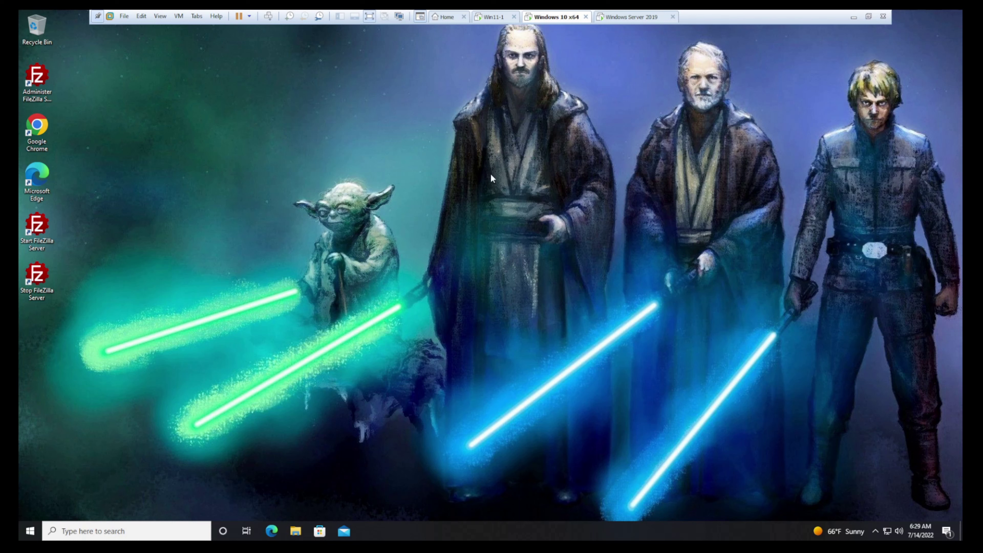
# Step: Switch to the Win11-1 virtual machine and check the user's RebelAlliance membership in the Command Prompt's security group list
pyautogui.click(482, 17)
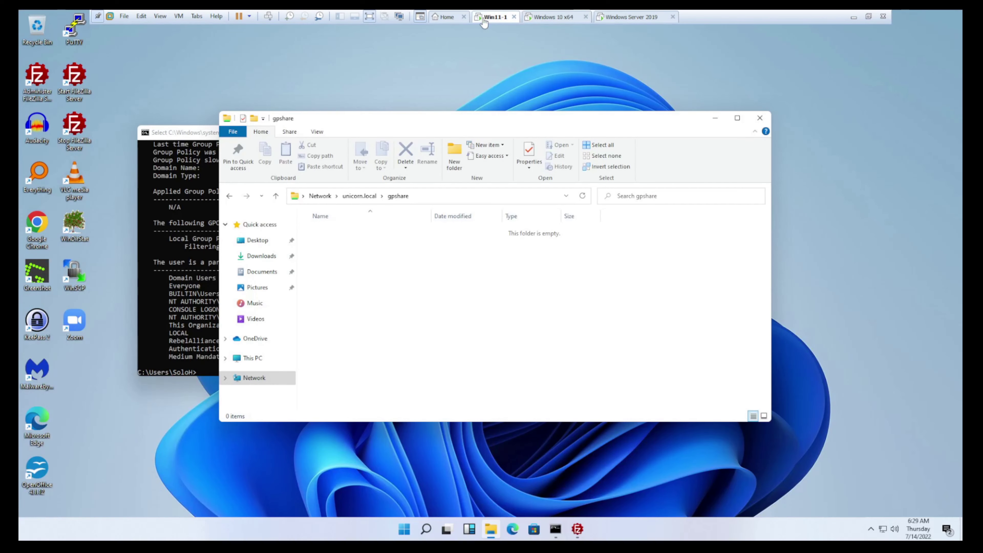
pyautogui.click(187, 312)
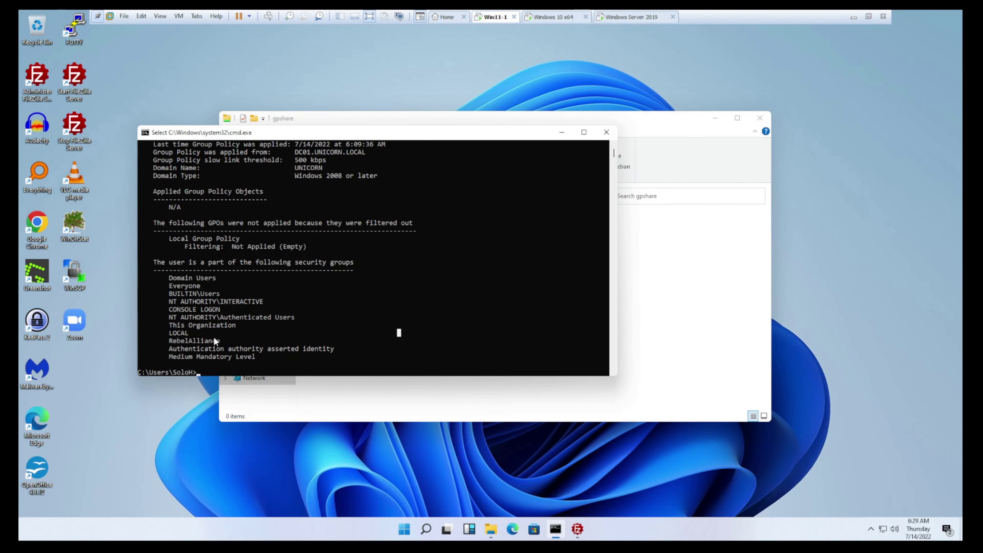
pyautogui.moveTo(227, 340); pyautogui.dragTo(143, 341)
# Step: Log off the Win11-1 session from the Command Prompt with the shutdown command's log-off option
pyautogui.click(254, 370)
pyautogui.press('Escape')
pyautogui.write('shutdown -')
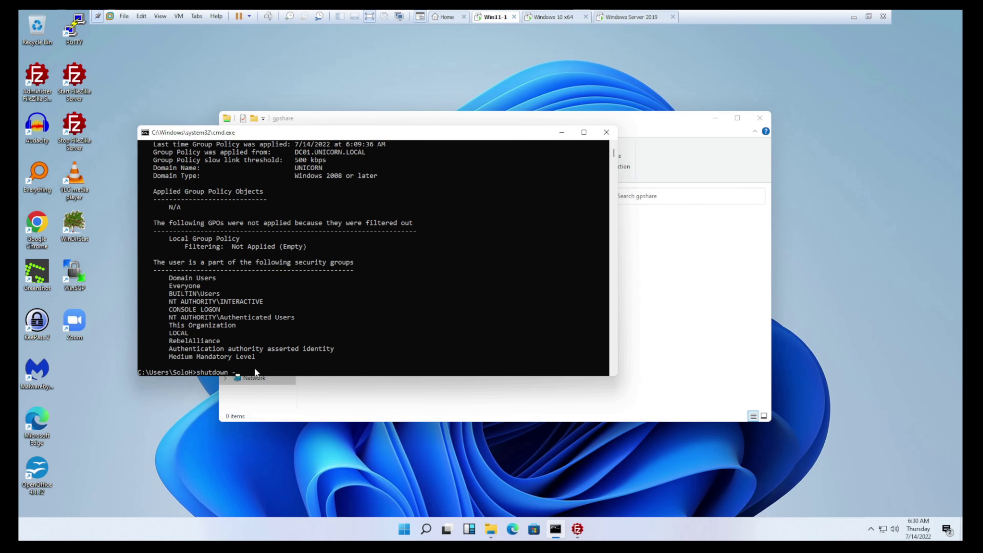
pyautogui.press('Return')
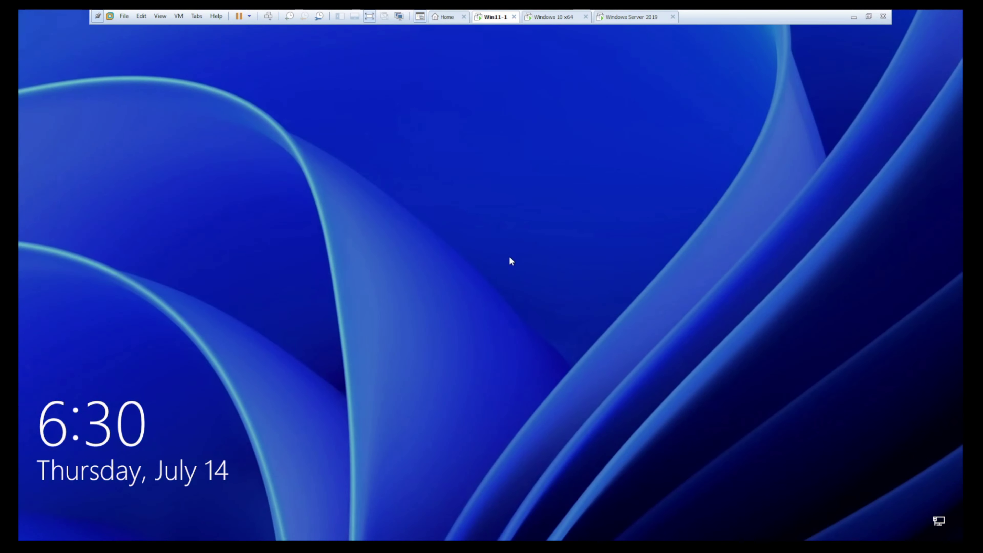
# Step: Sign back in to the Win11-1 virtual machine with the account password to load the policy wallpaper
pyautogui.click(466, 268)
pyautogui.write('•••••••••••')
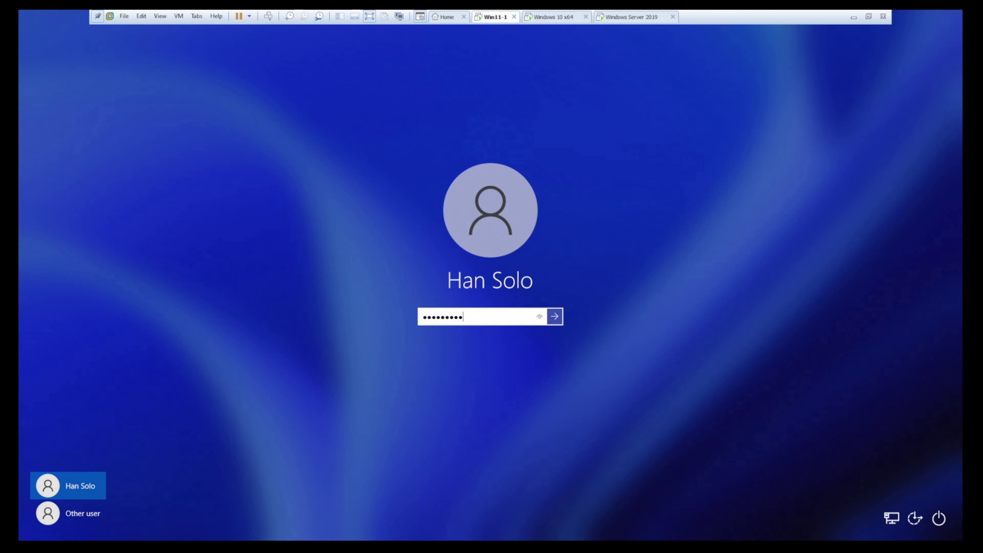
pyautogui.press('Return')
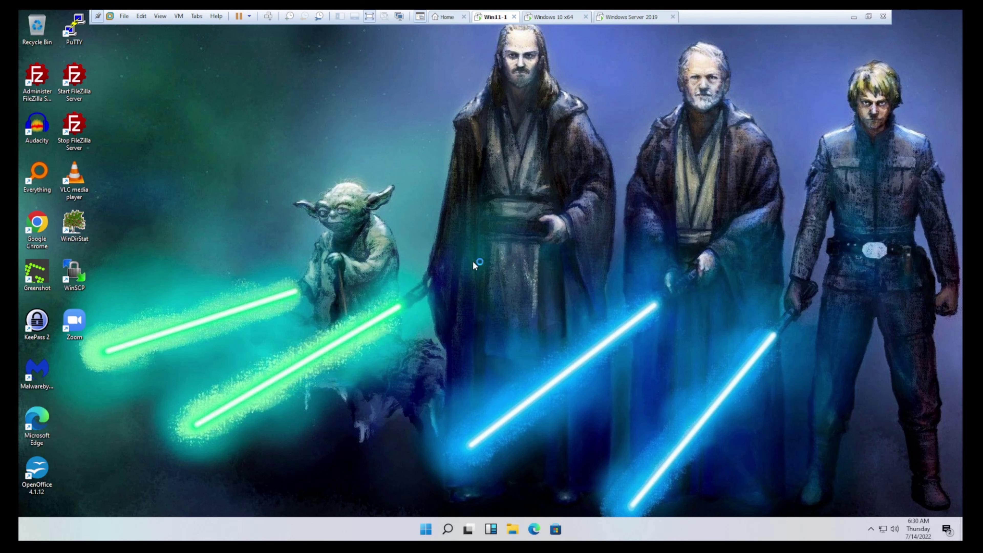
pyautogui.click(711, 144)
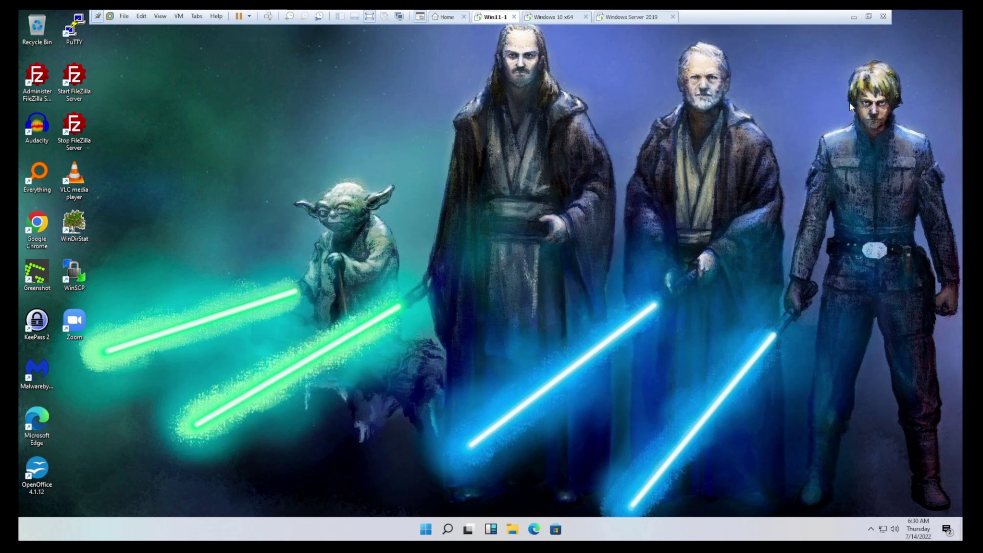